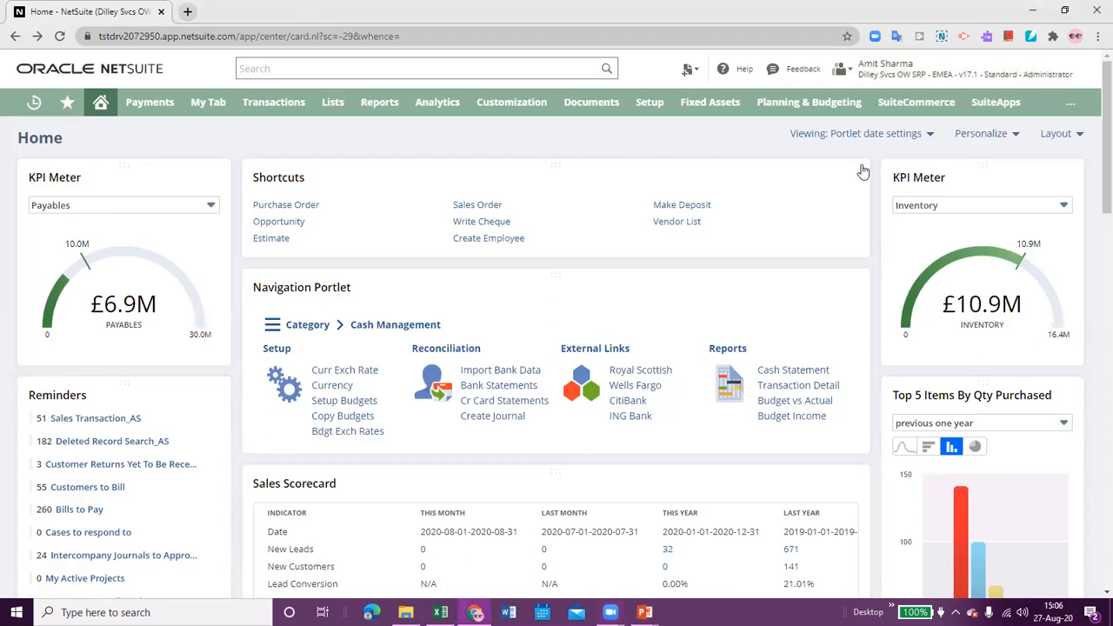
# Switch to the running PowerPoint slide show about entering a vendor return authorization
pyautogui.moveTo(644, 612)
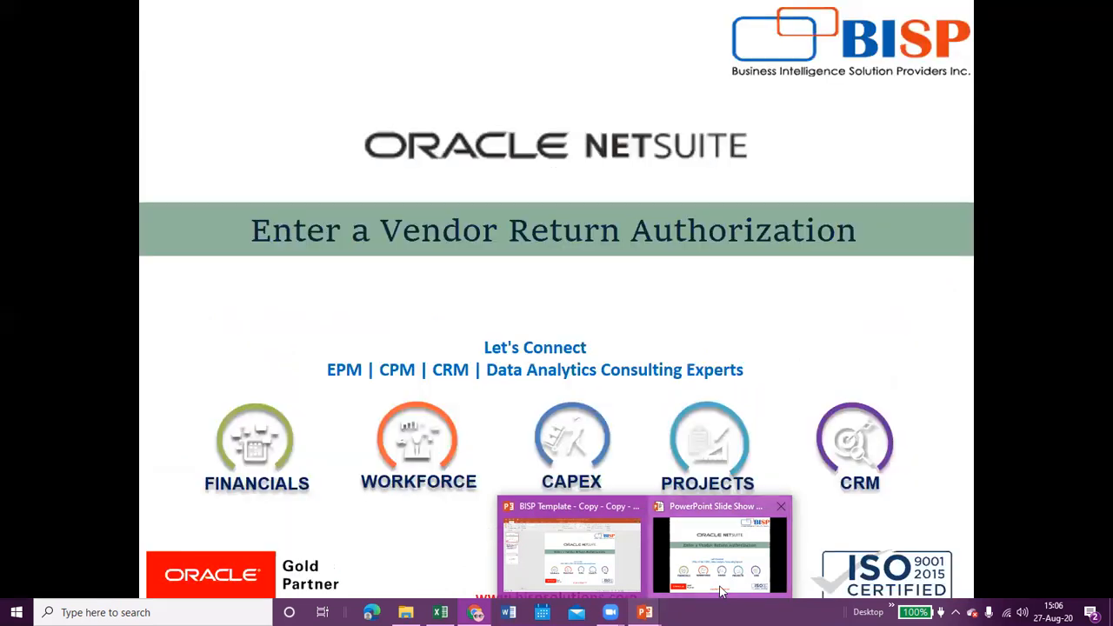
pyautogui.click(720, 549)
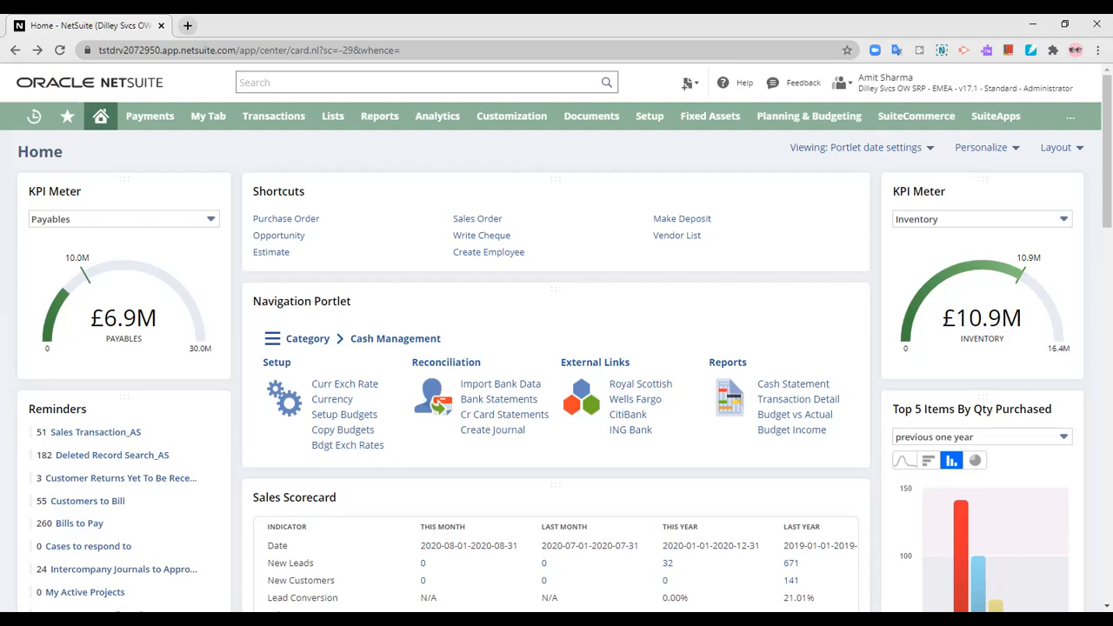
# Start a new vendor return authorization and choose AAA Consulting as its vendor
pyautogui.moveTo(280, 121)
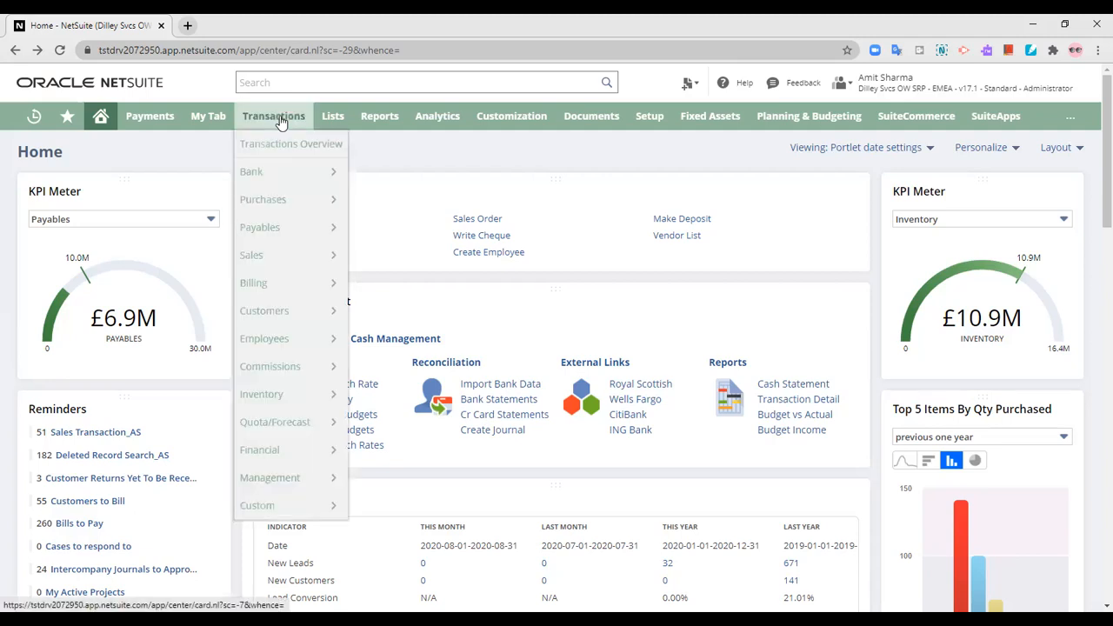
pyautogui.moveTo(286, 203)
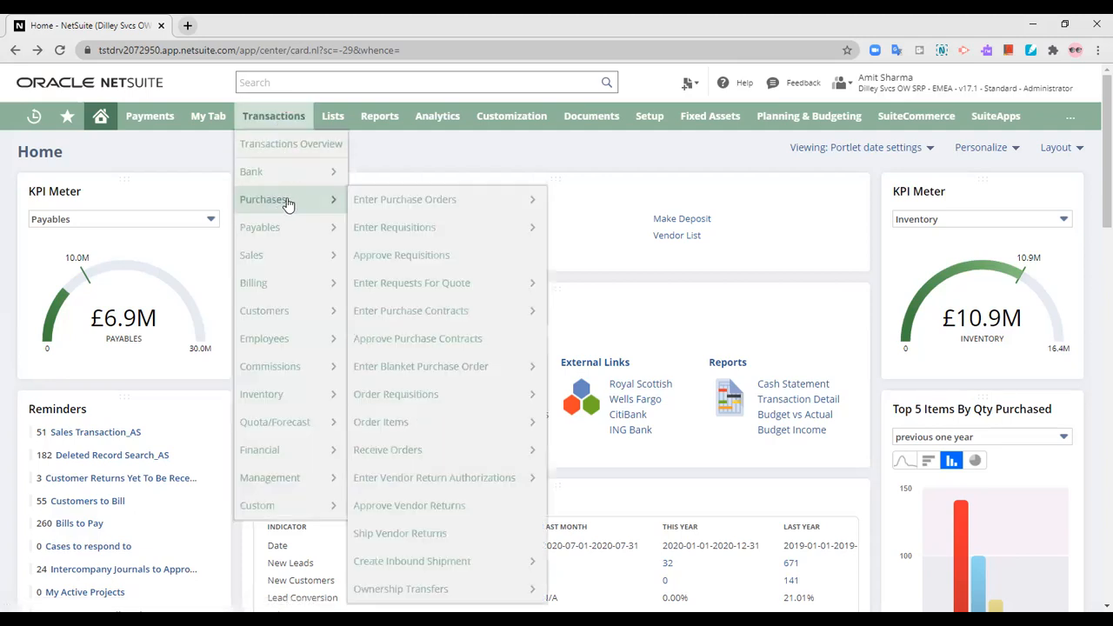
pyautogui.click(446, 477)
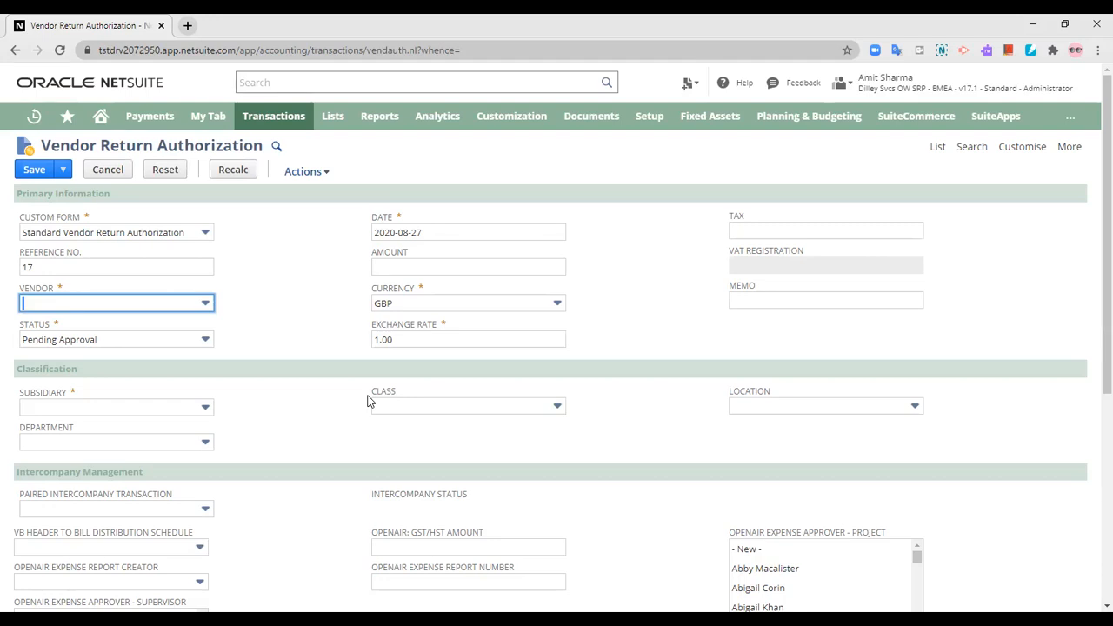
pyautogui.click(135, 303)
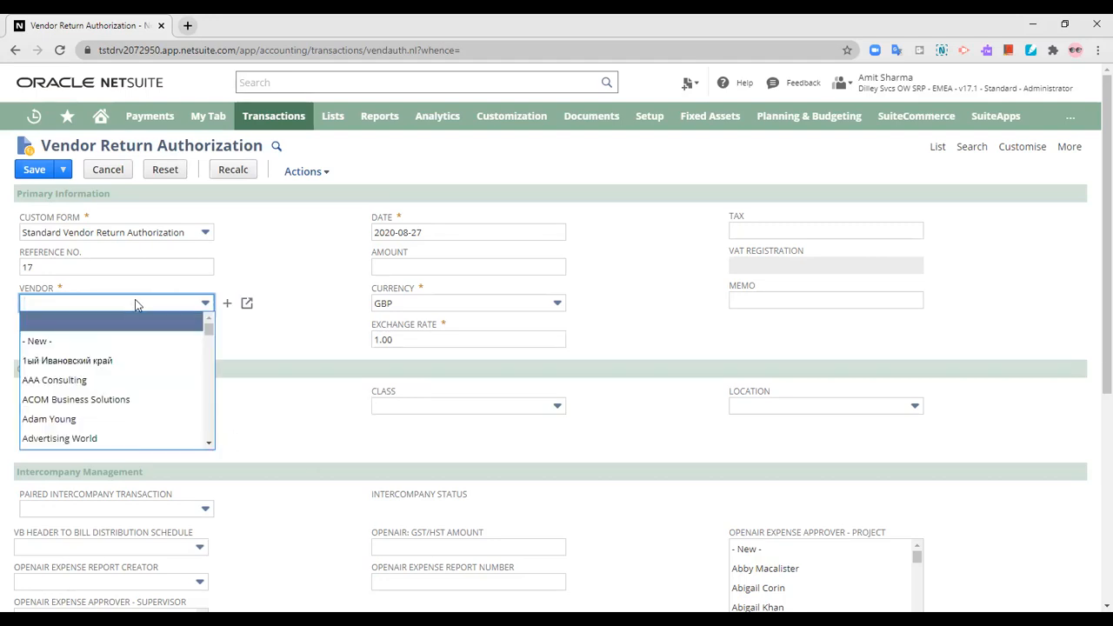
pyautogui.click(114, 380)
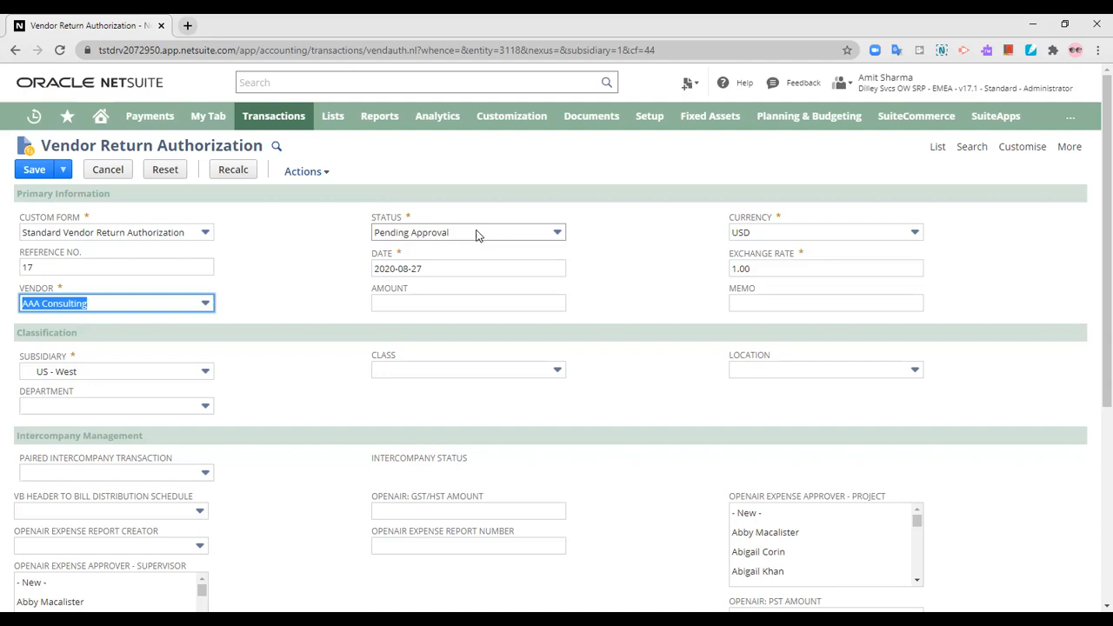
# Set the return authorization's status to Pending Return
pyautogui.click(475, 235)
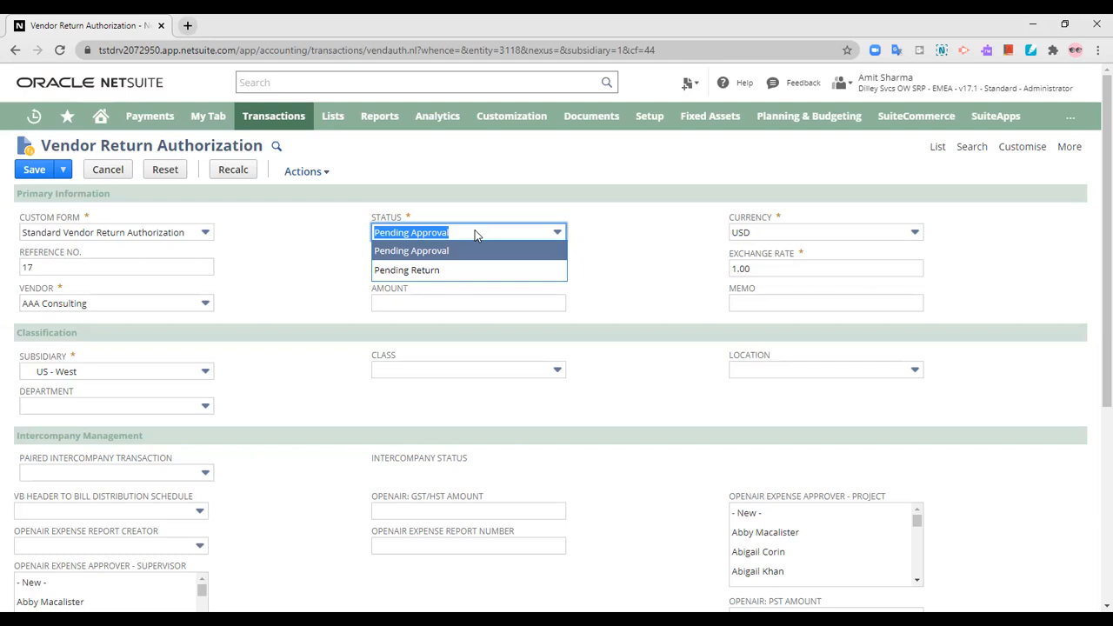
pyautogui.click(442, 272)
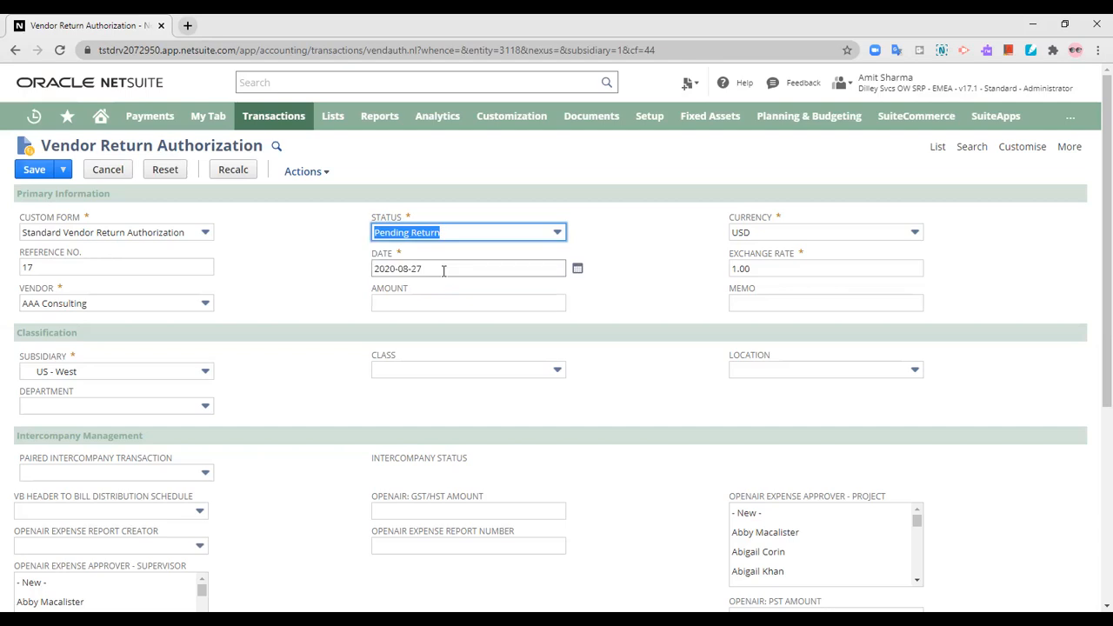
pyautogui.click(352, 255)
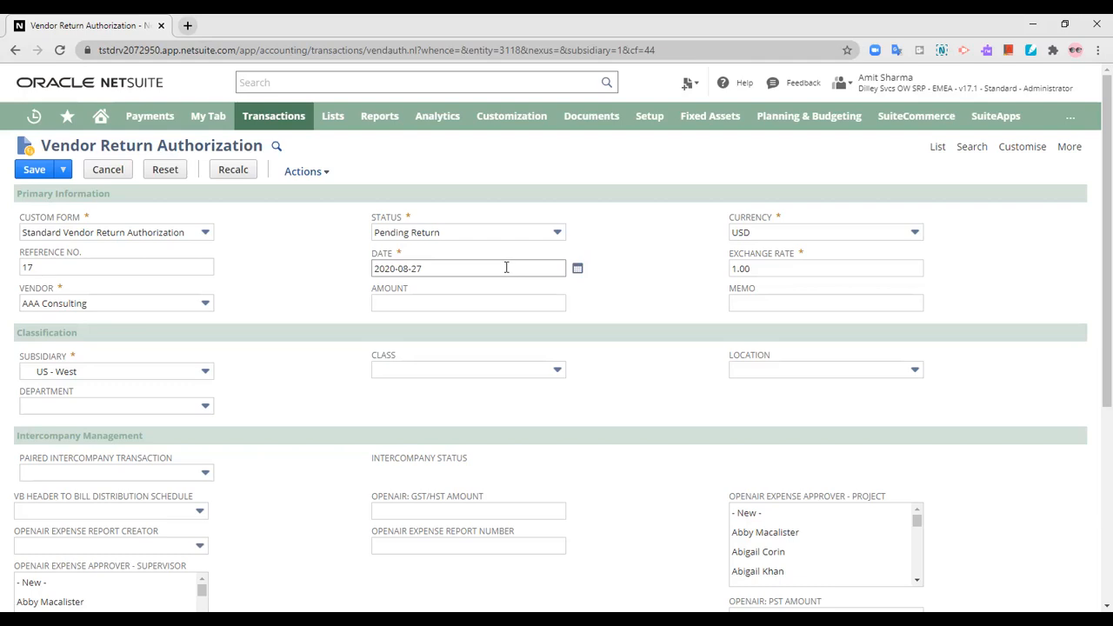
# Enter an amount of 10000 and the memo "new return authorization" in the primary information
pyautogui.click(510, 304)
pyautogui.write('10000')
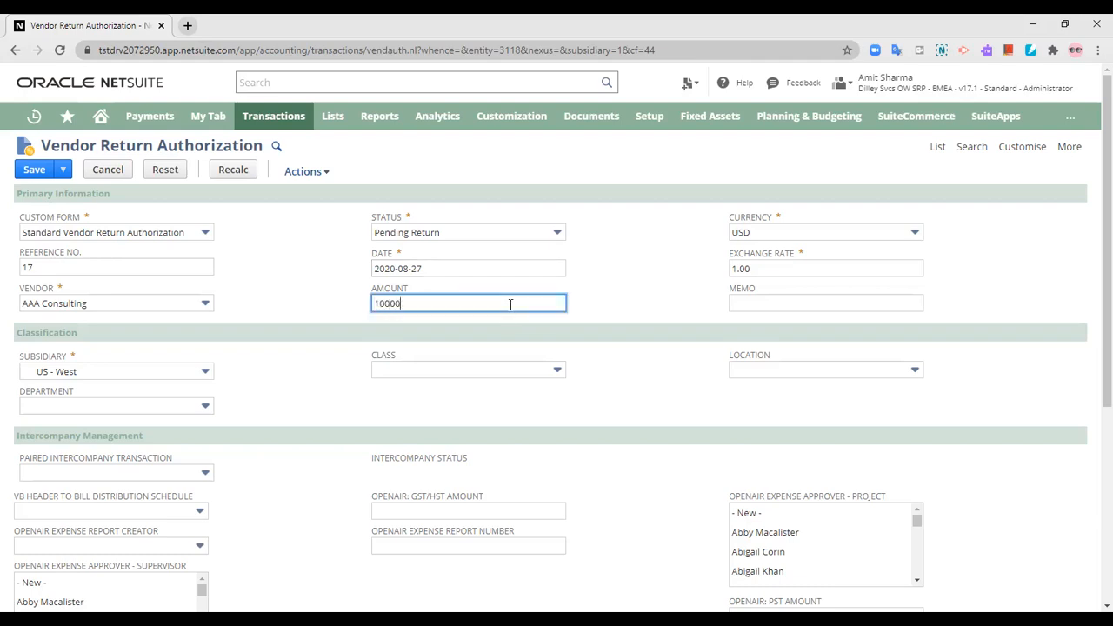
pyautogui.click(602, 278)
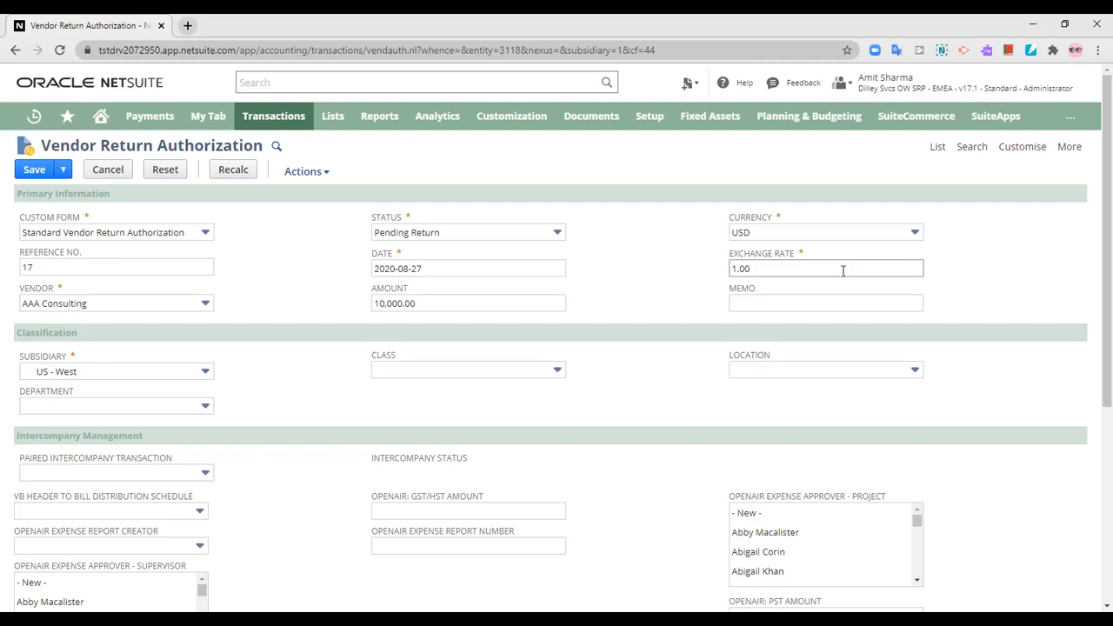
pyautogui.click(815, 302)
pyautogui.write('new return auth')
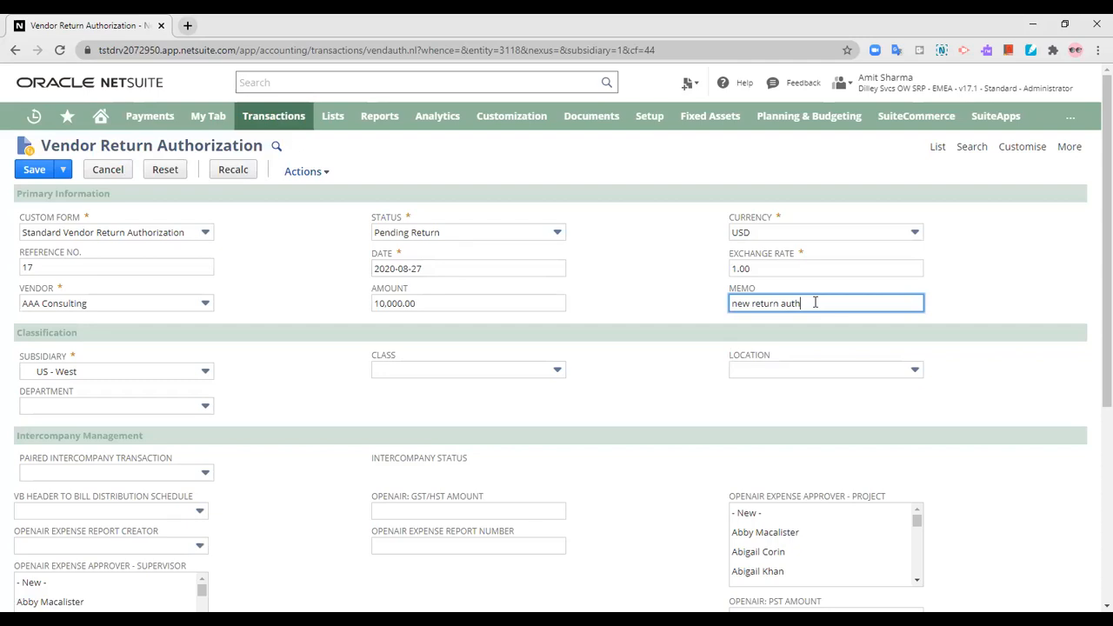
pyautogui.write('orization')
pyautogui.click(668, 295)
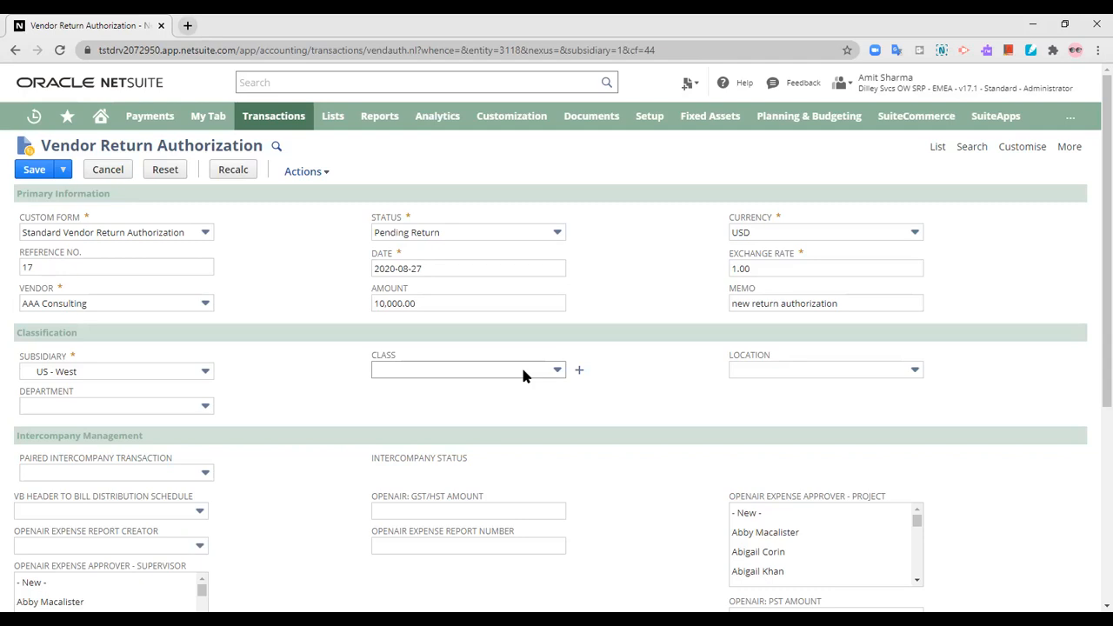
# Begin an item line for the ADSL2 Modem Router with a quantity of 4
pyautogui.scroll(-2, 523, 370)
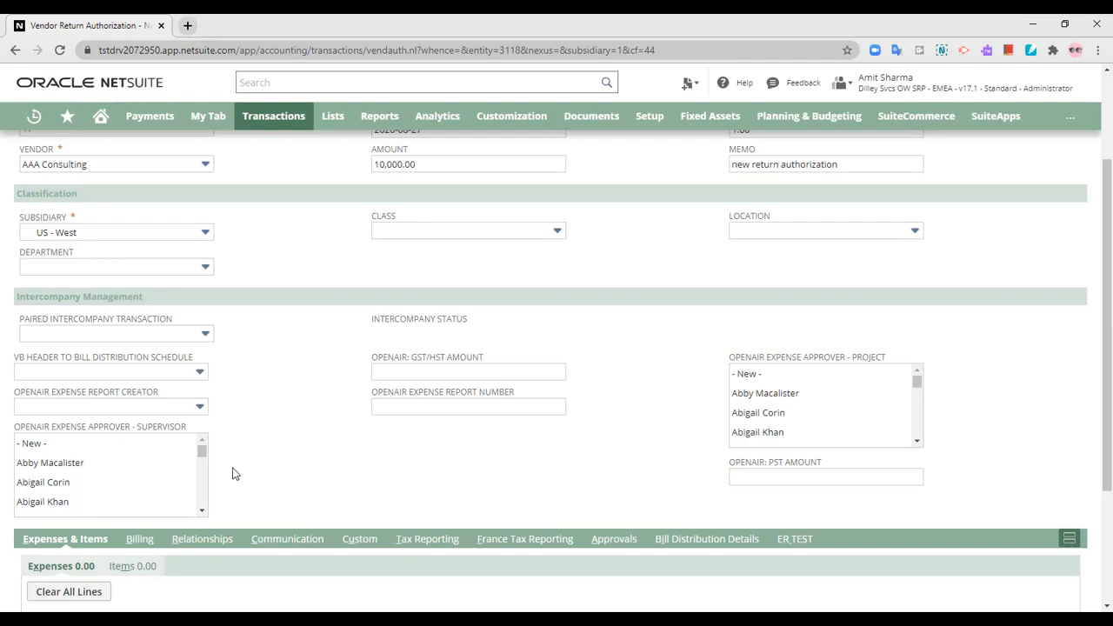
pyautogui.scroll(-2, 233, 470)
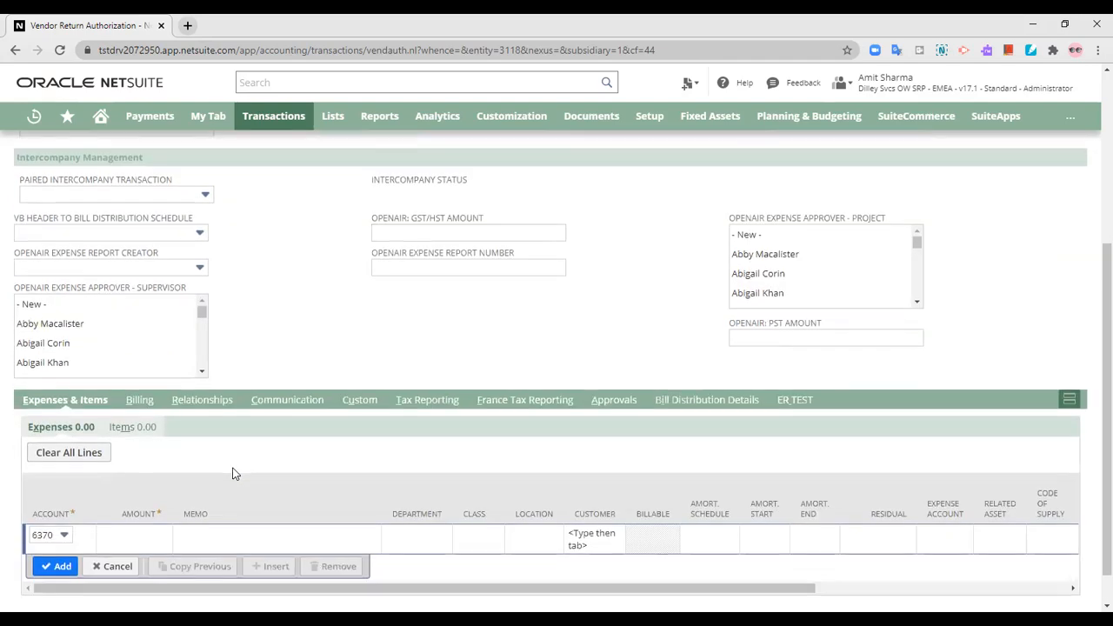
pyautogui.click(143, 430)
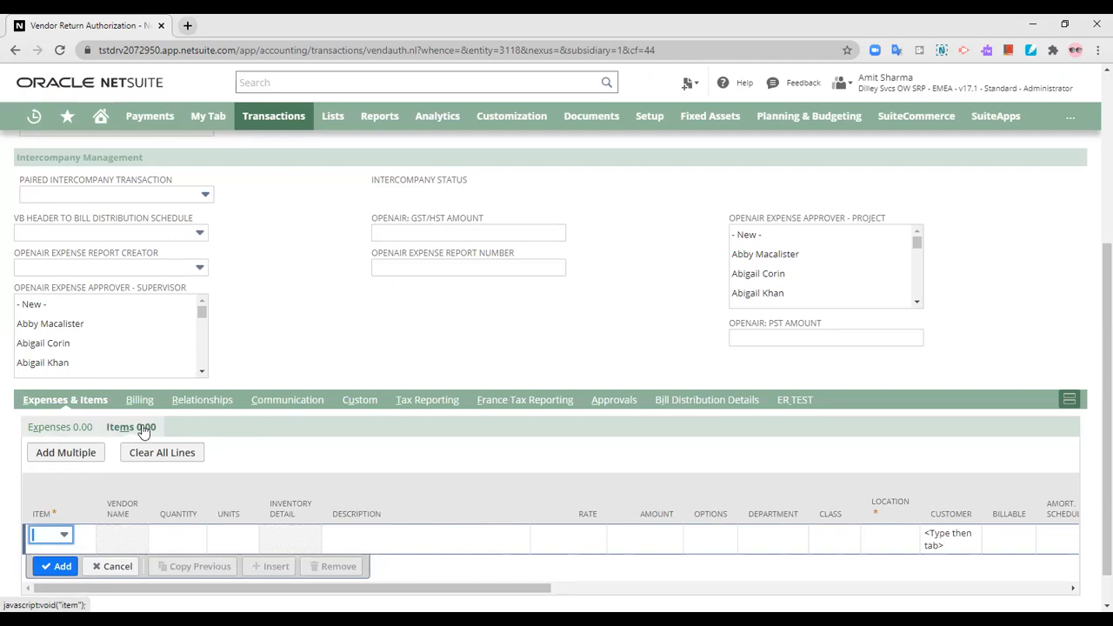
pyautogui.click(63, 537)
pyautogui.click(75, 457)
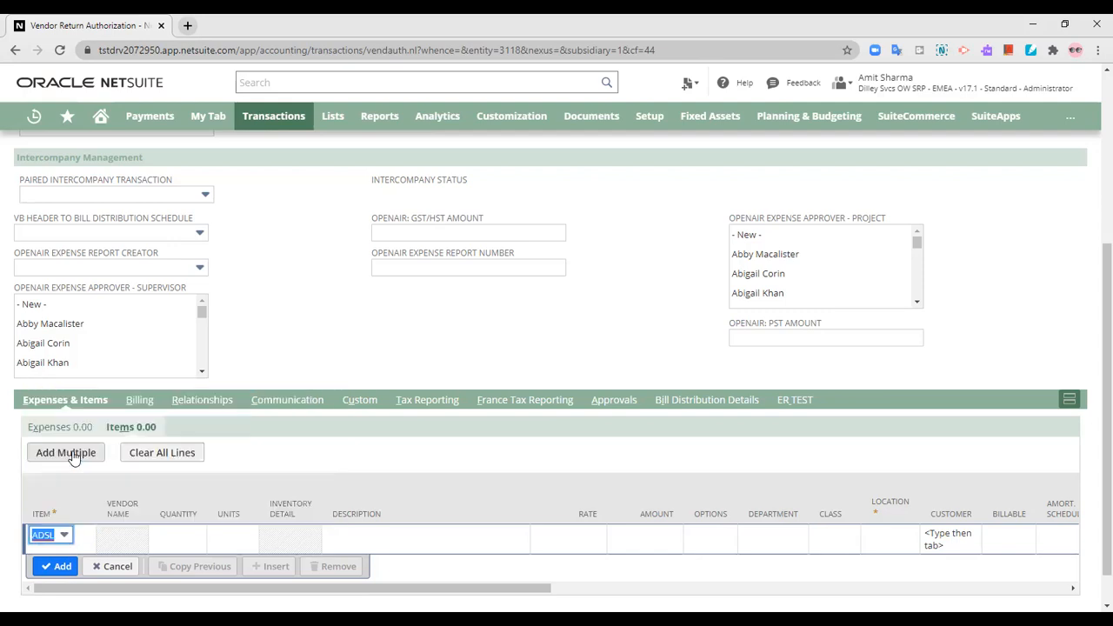
pyautogui.click(186, 539)
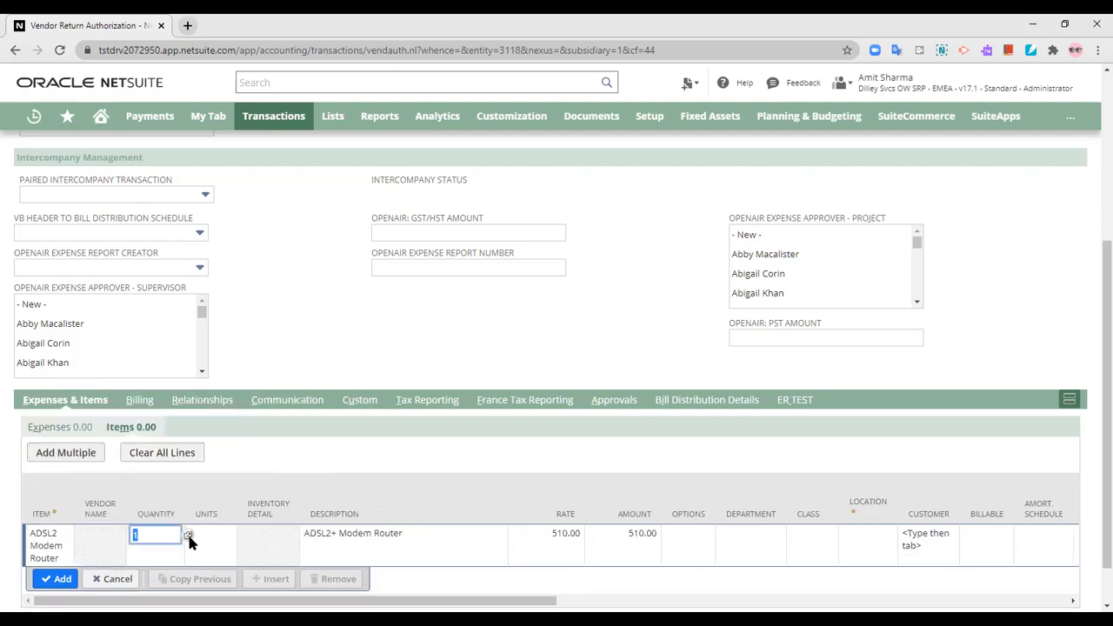
pyautogui.write('4')
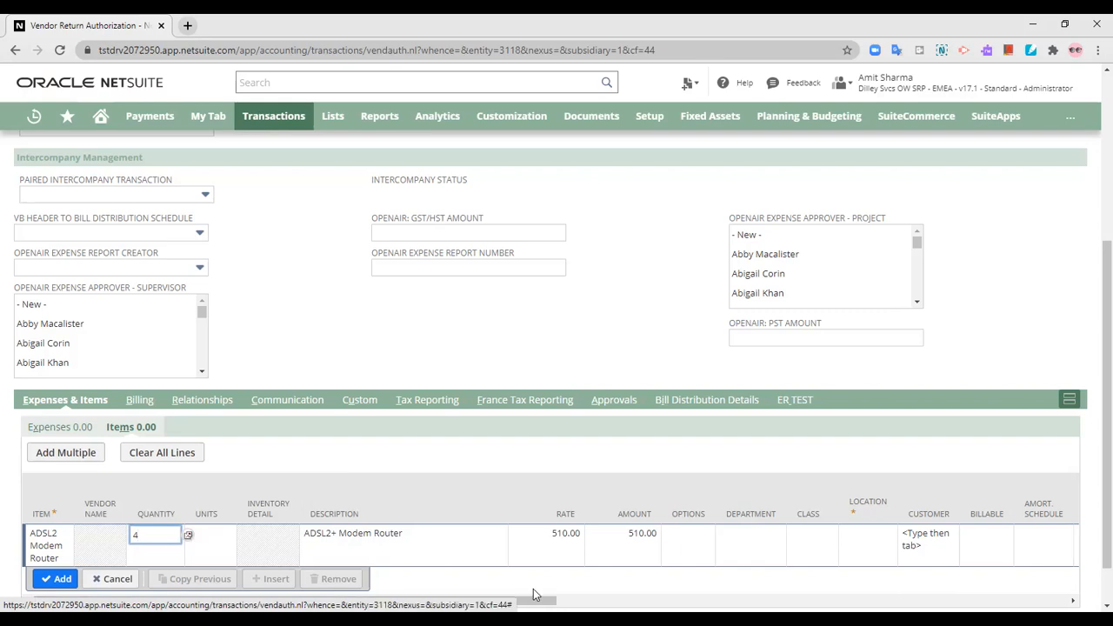
# Set the modem router line's rate to 2000
pyautogui.click(562, 532)
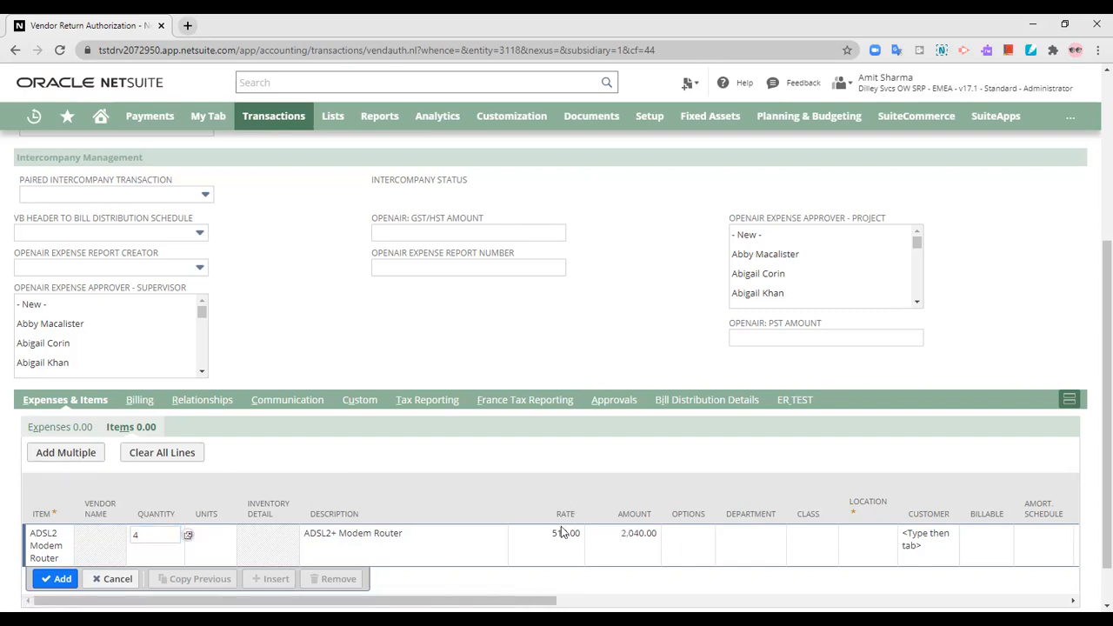
pyautogui.click(565, 532)
pyautogui.write('2000')
pyautogui.click(534, 468)
# Set the modem router line's location to 02 US - Rocky Mount, NC
pyautogui.moveTo(416, 601); pyautogui.dragTo(581, 601)
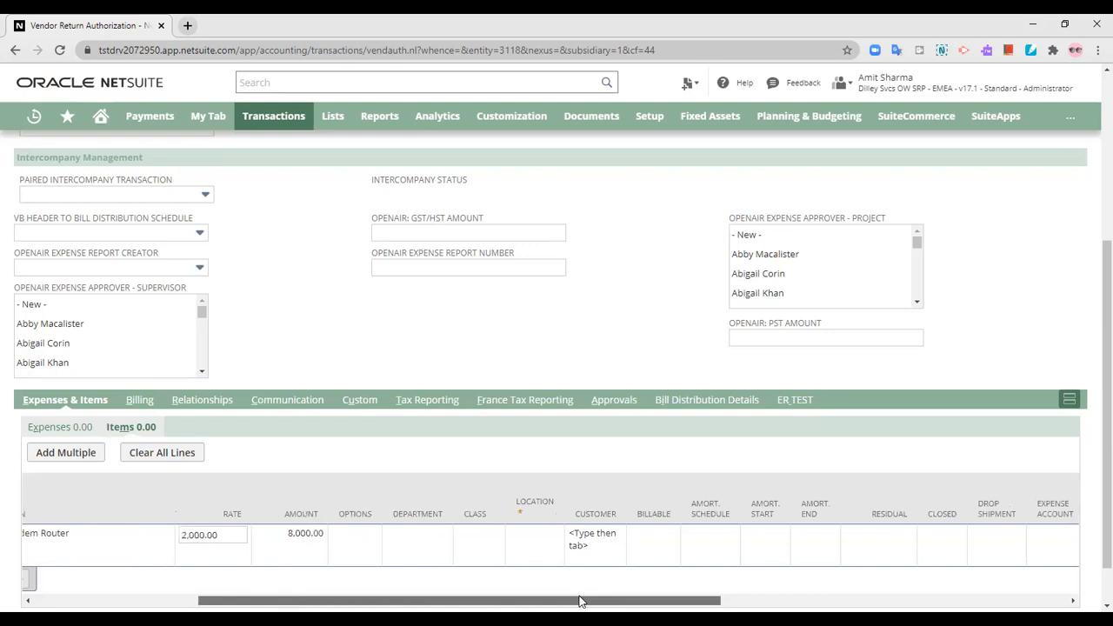
pyautogui.click(533, 539)
pyautogui.click(536, 540)
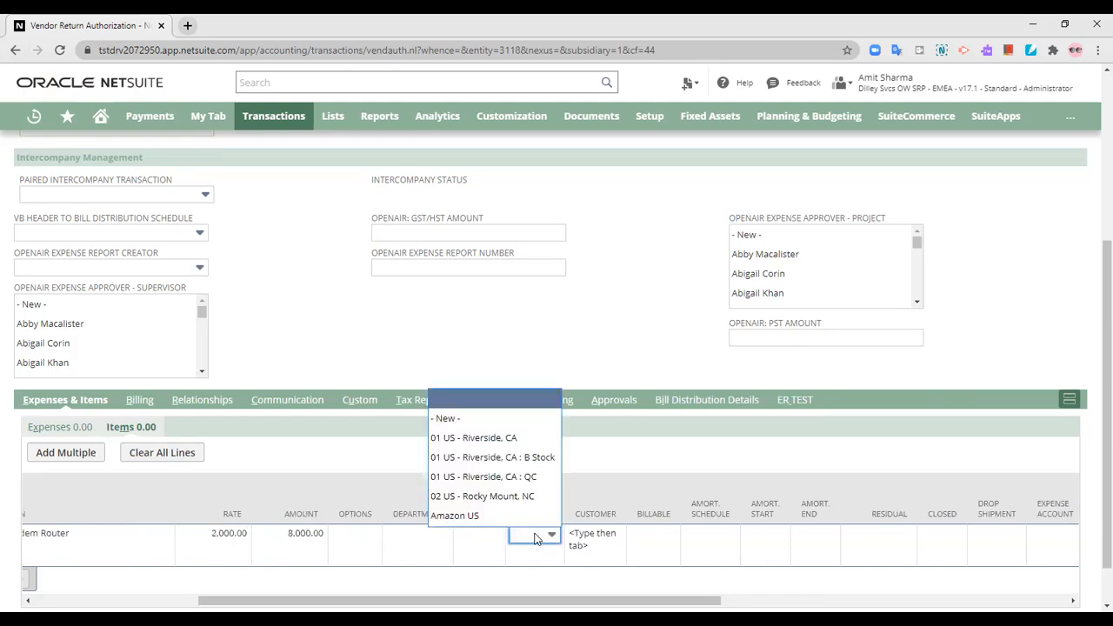
pyautogui.click(525, 495)
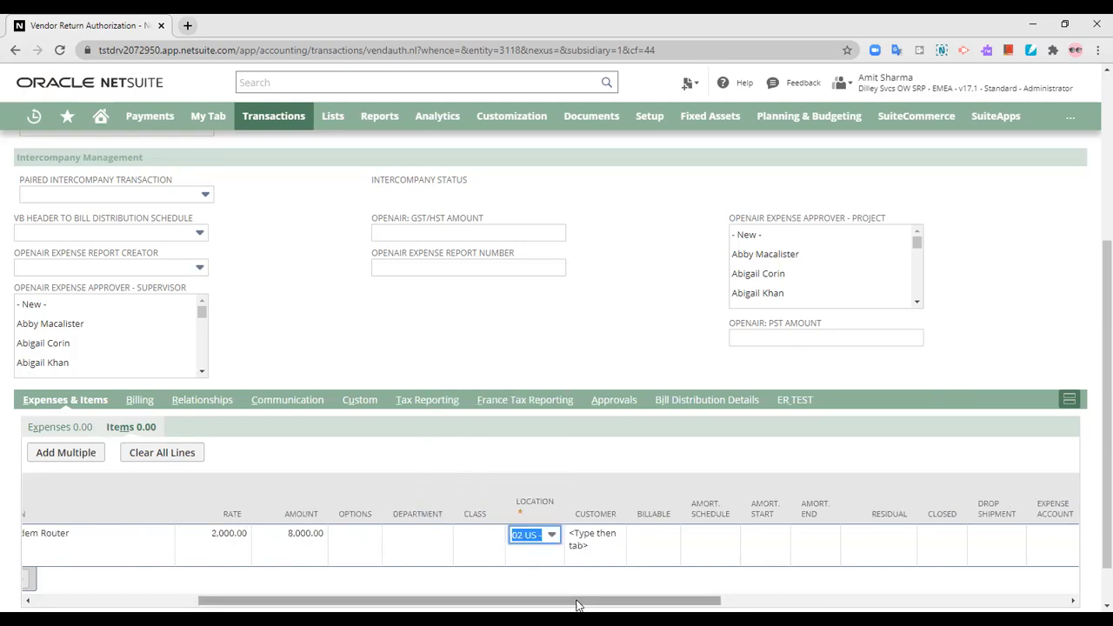
pyautogui.click(296, 463)
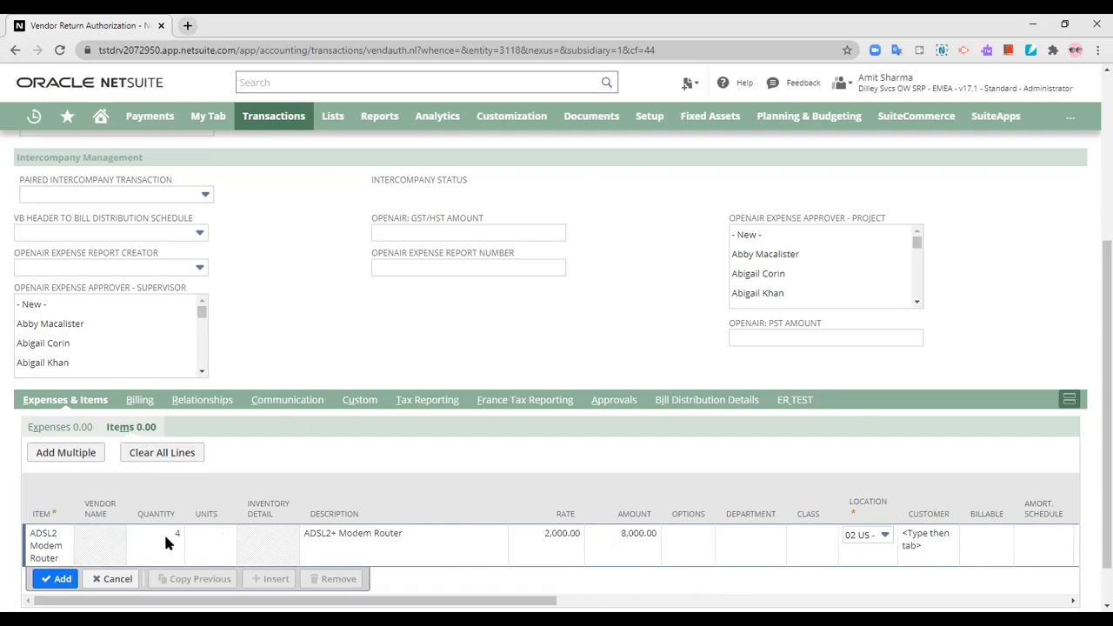
# Fill an expense line with the General and Administrative : Travel Expense : Transit Expense account and an amount of 2000
pyautogui.click(80, 432)
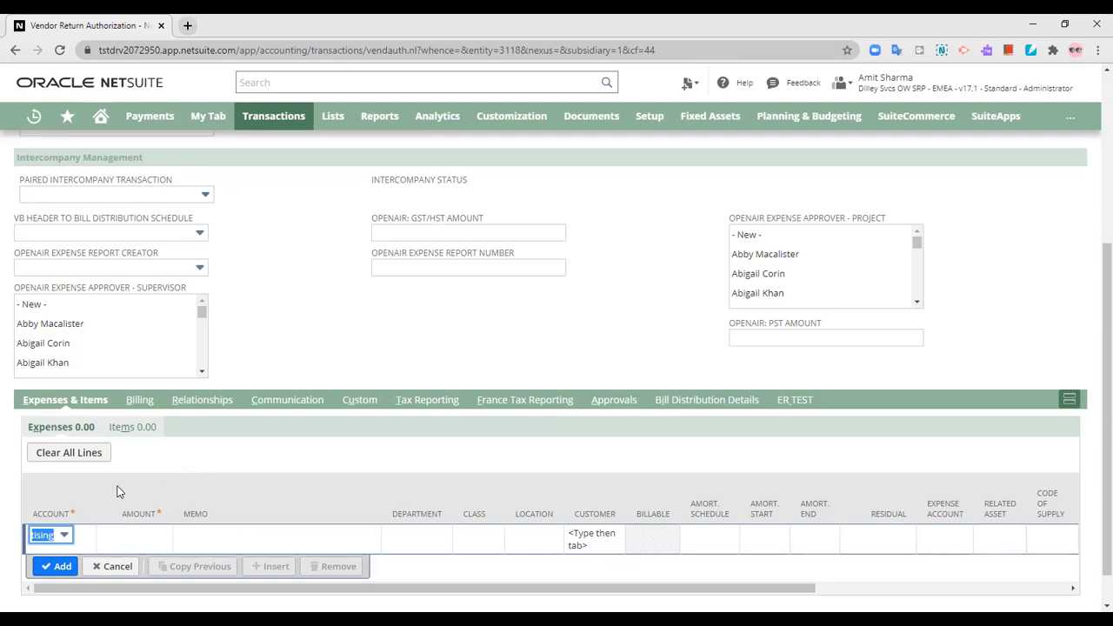
pyautogui.click(63, 536)
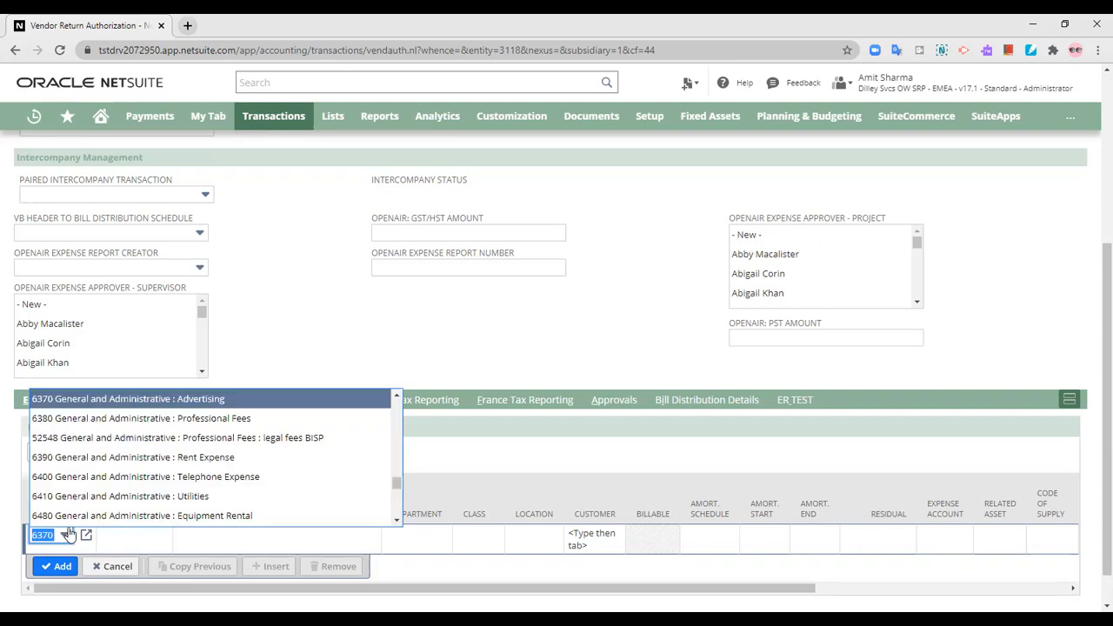
pyautogui.scroll(2, 194, 493)
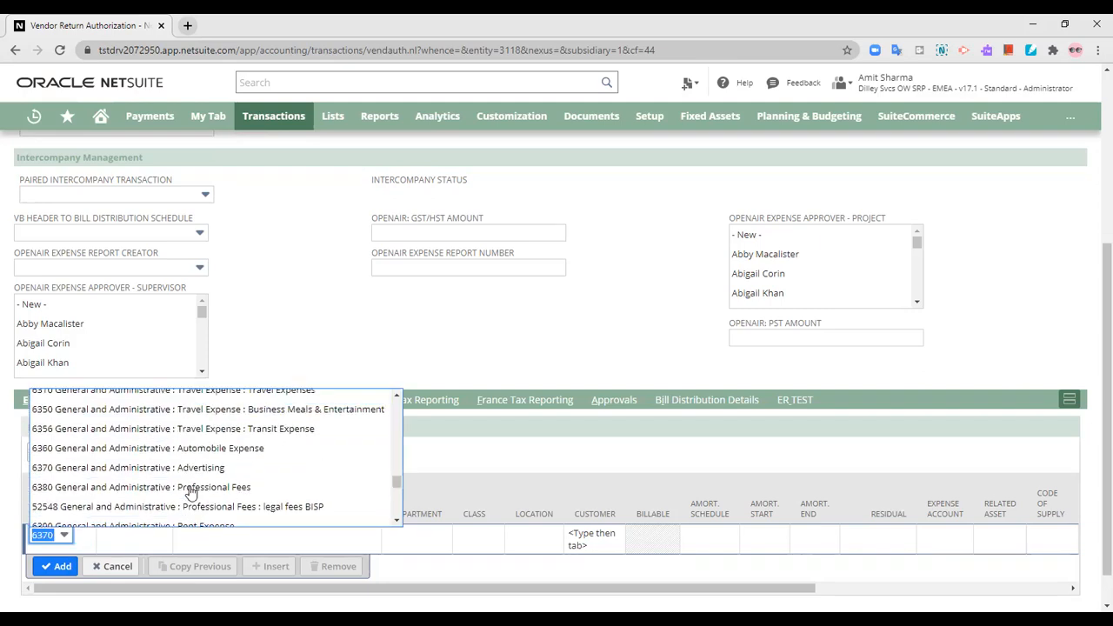
pyautogui.click(242, 427)
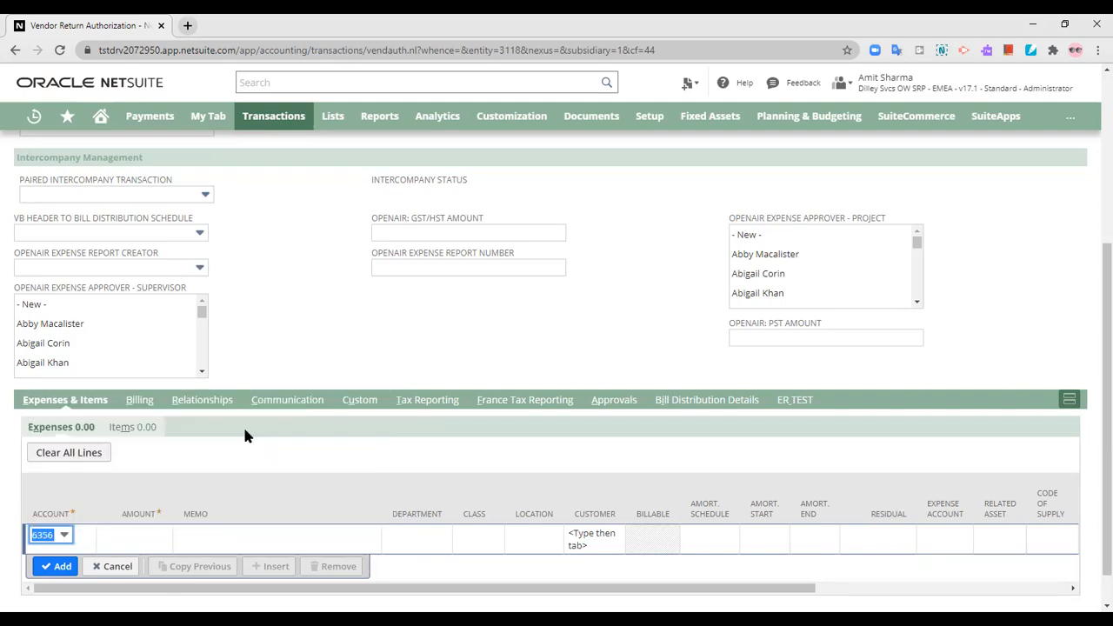
pyautogui.click(151, 536)
pyautogui.write('2000')
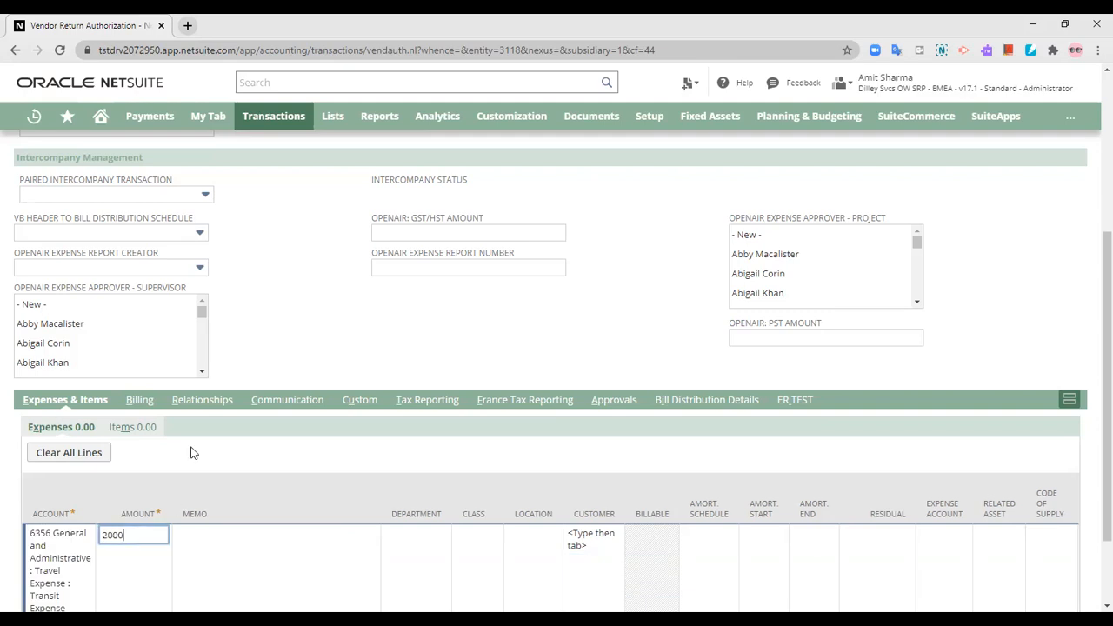
pyautogui.click(290, 489)
# Recalculate the return authorization and add the Transit Expense line to its expenses
pyautogui.scroll(3, 290, 489)
pyautogui.click(246, 178)
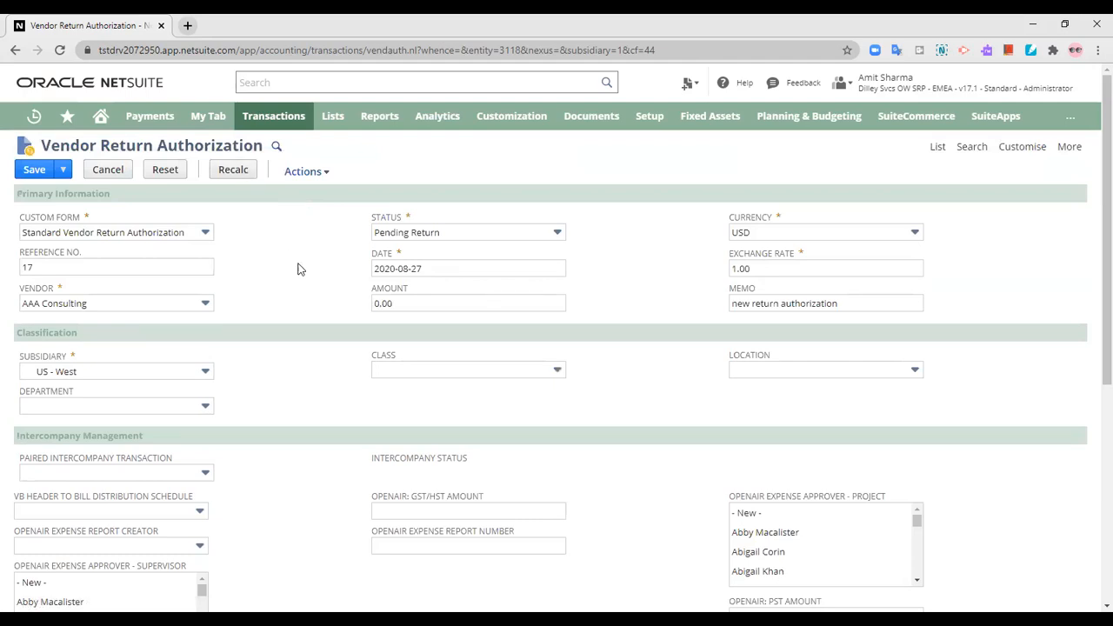
pyautogui.scroll(-5, 293, 422)
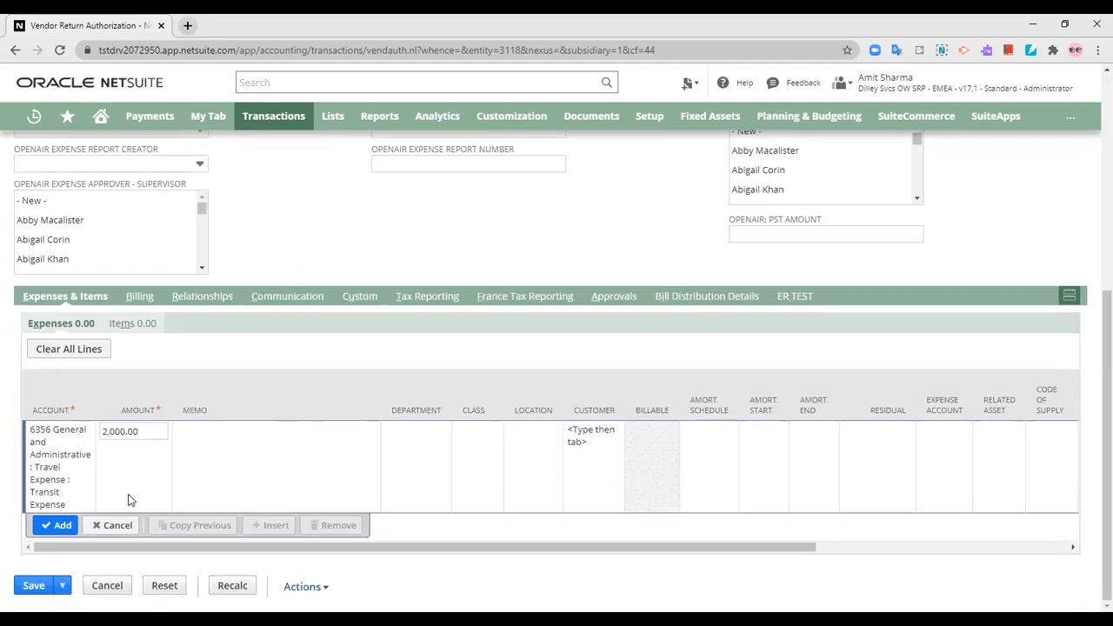
pyautogui.click(52, 525)
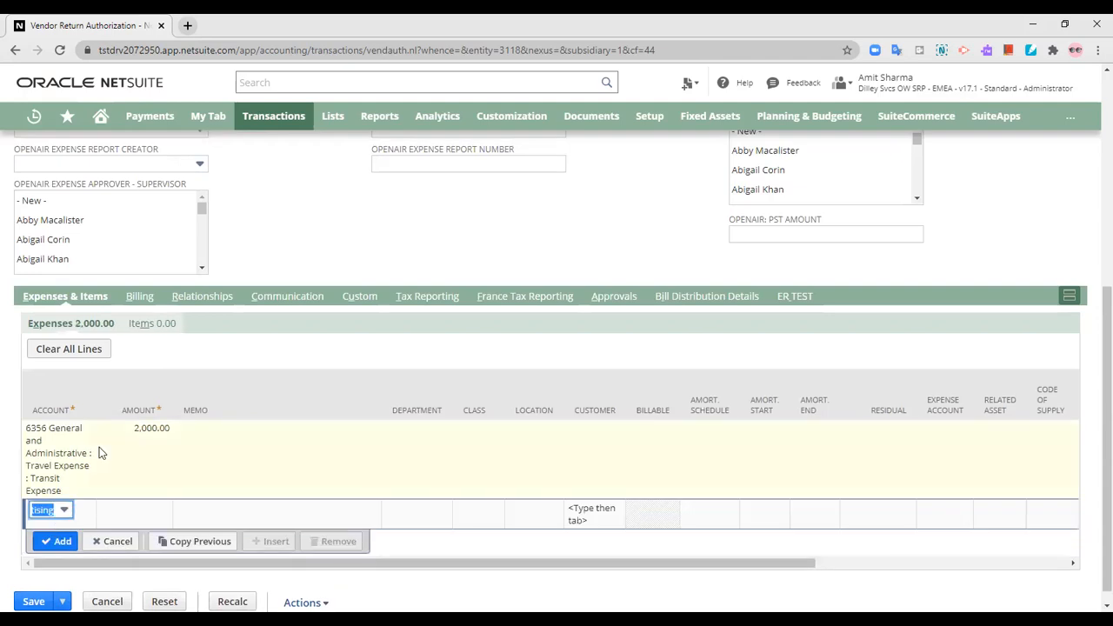
# Add the ADSL2 Modem Router line to the return's items and check the amount in the primary information
pyautogui.click(158, 325)
pyautogui.click(46, 530)
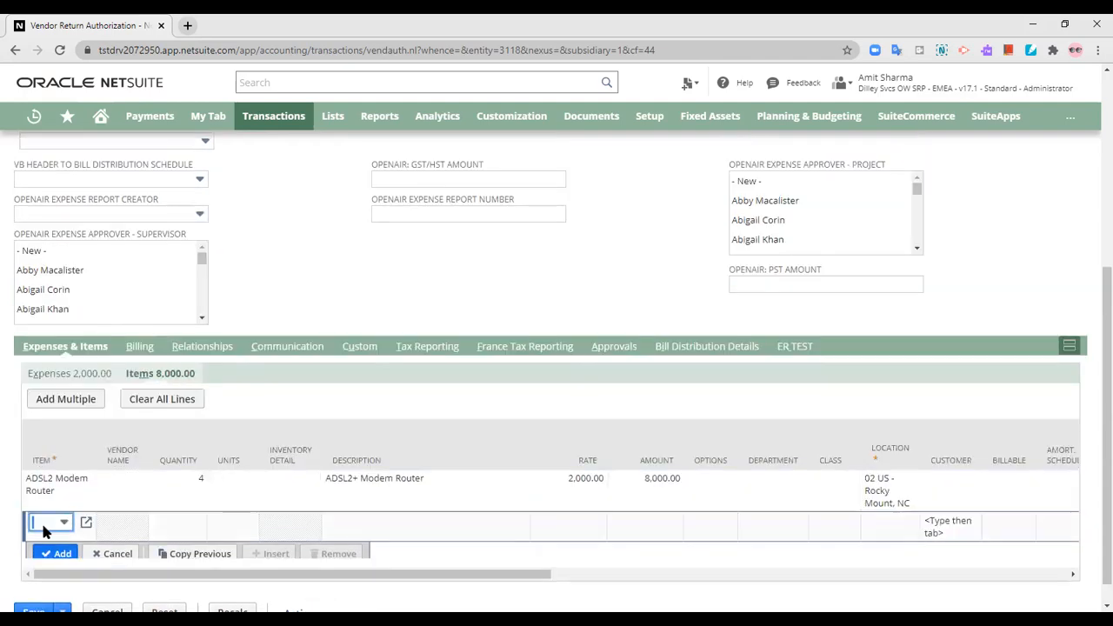
pyautogui.scroll(5, 231, 391)
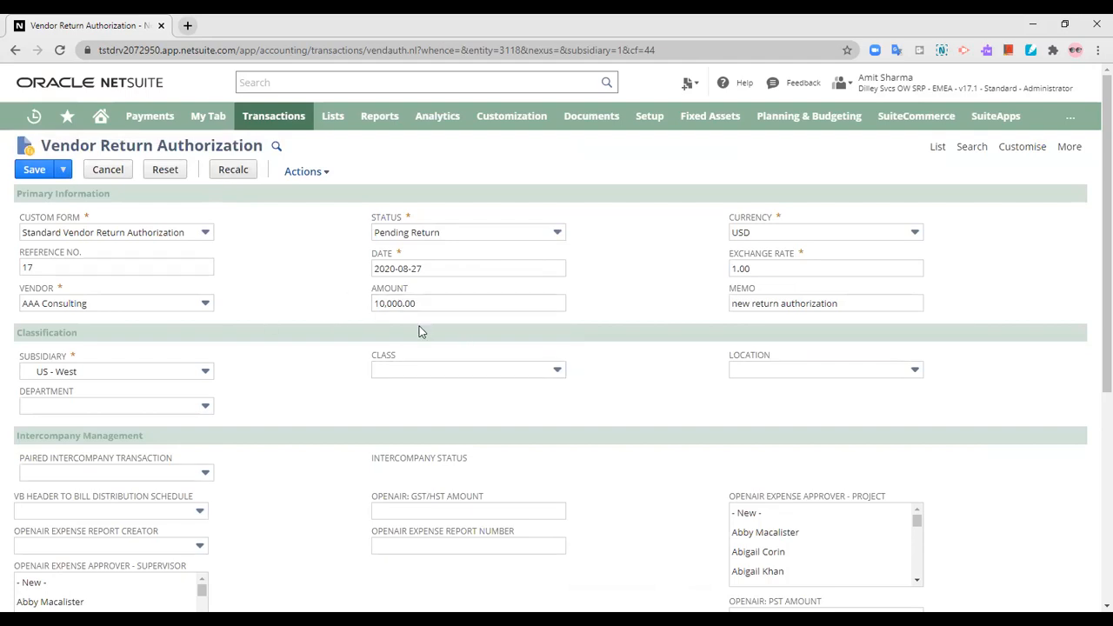
# Review the return authorization's item line and primary information, and save the AAA Consulting return
pyautogui.scroll(-4, 579, 439)
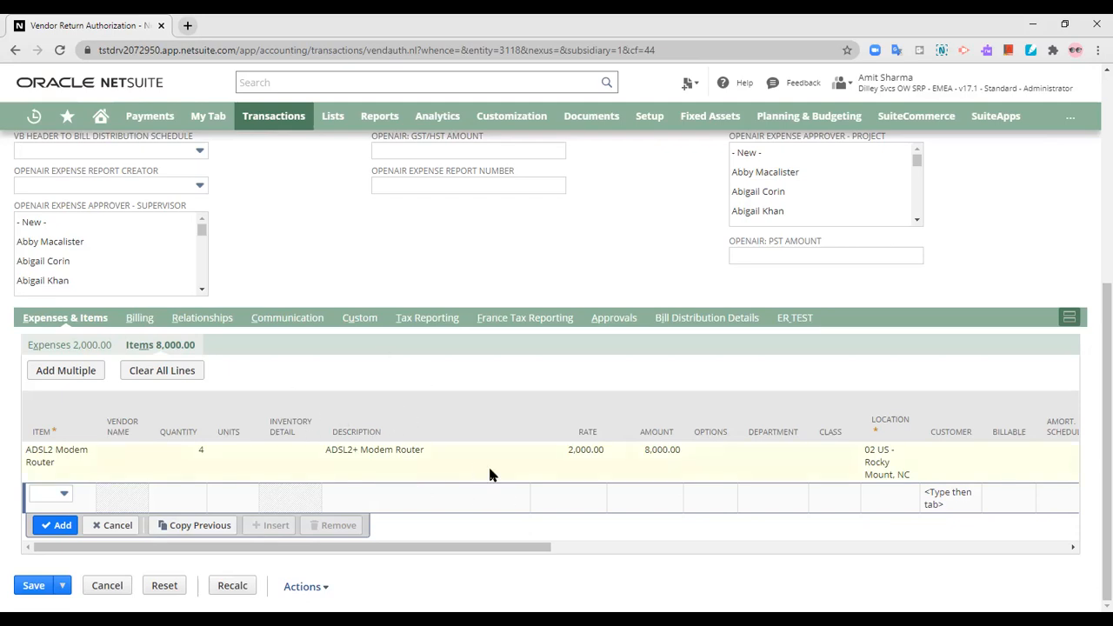
pyautogui.scroll(4, 489, 474)
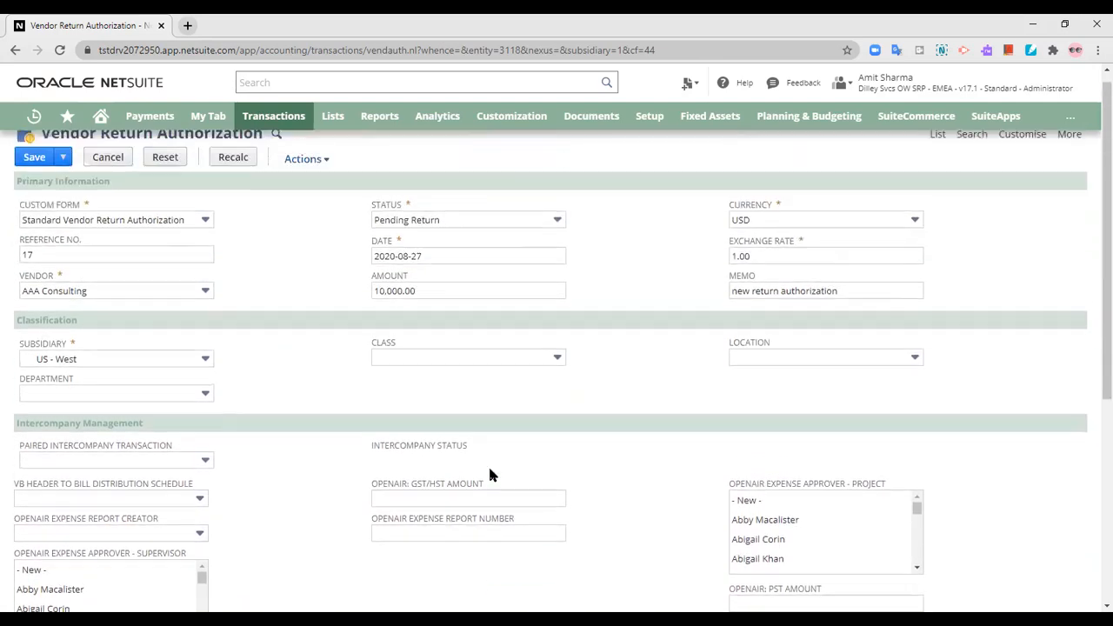
pyautogui.scroll(-4, 489, 474)
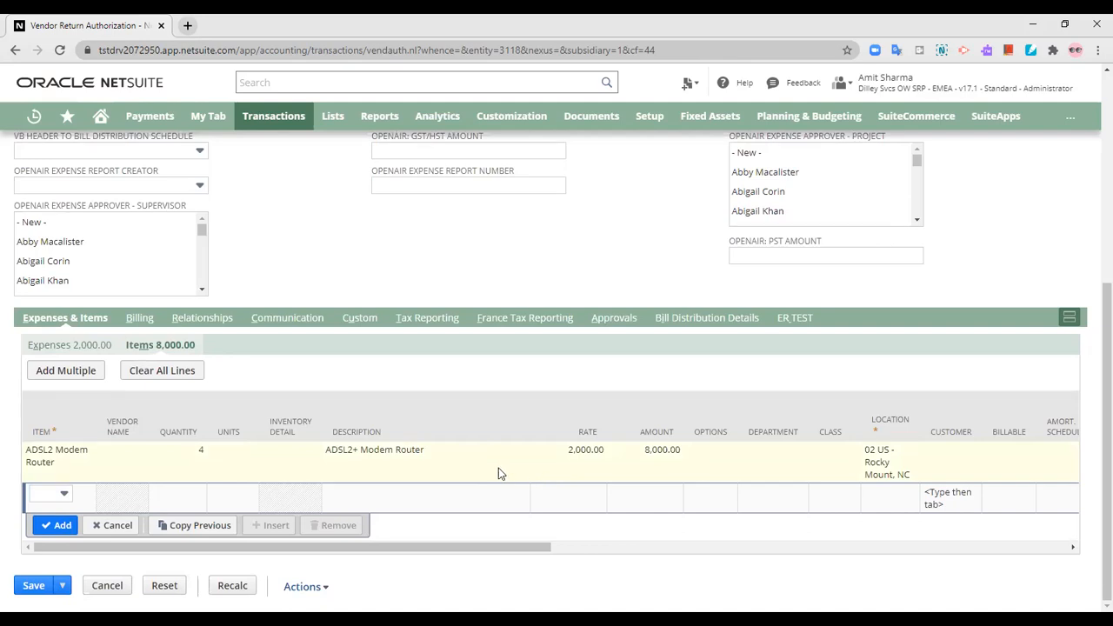
pyautogui.click(39, 587)
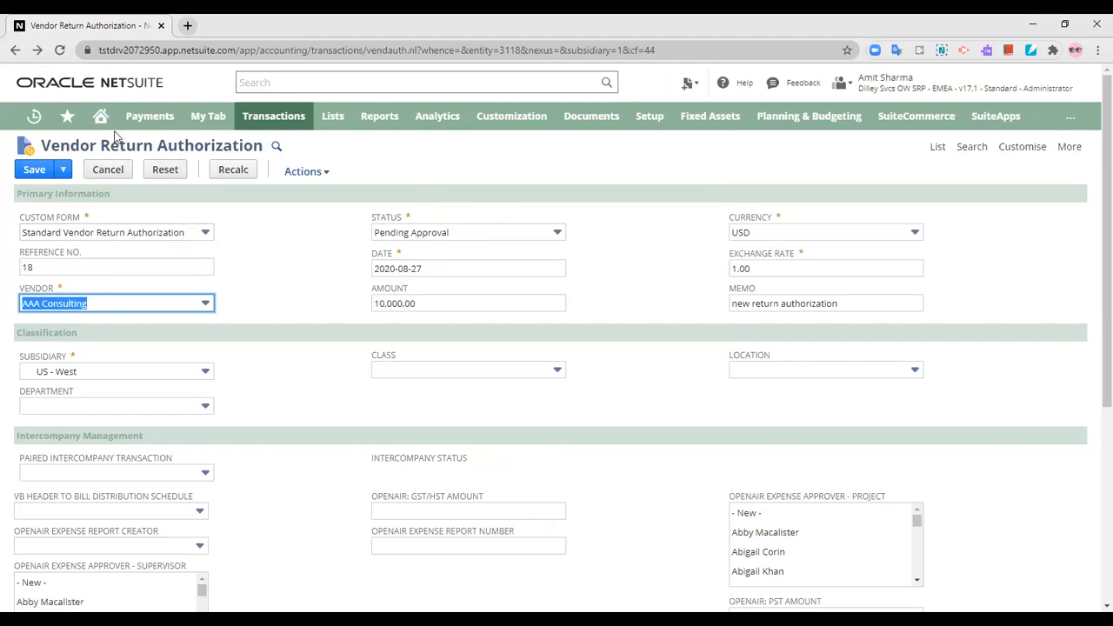
# Open the list of vendor return authorizations, leaving the new form without saving it
pyautogui.moveTo(280, 121)
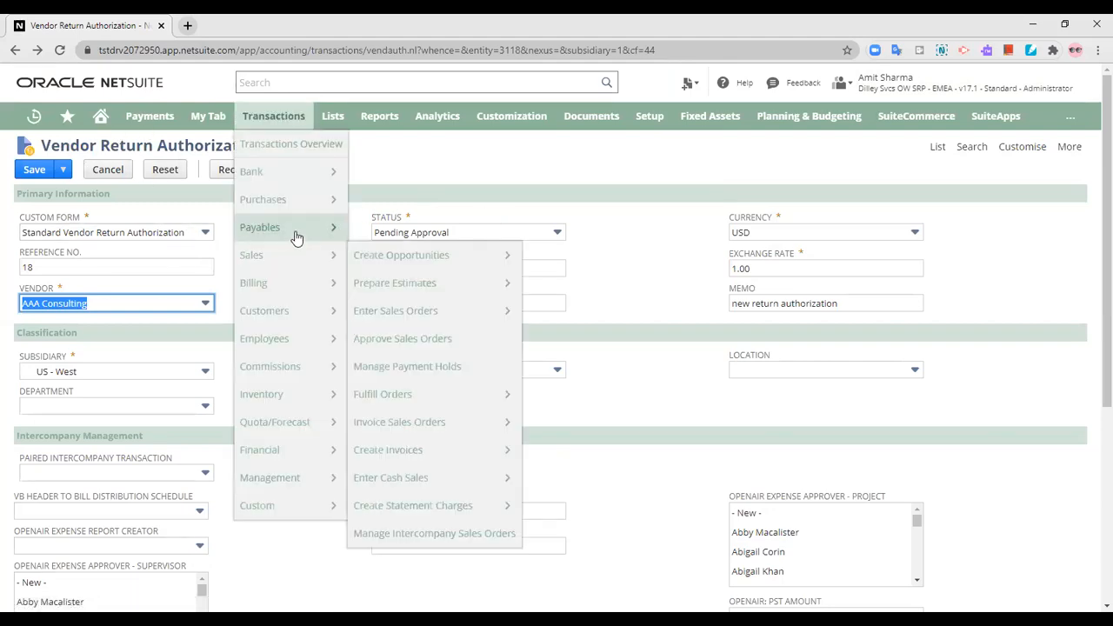
pyautogui.moveTo(305, 210)
pyautogui.moveTo(422, 478)
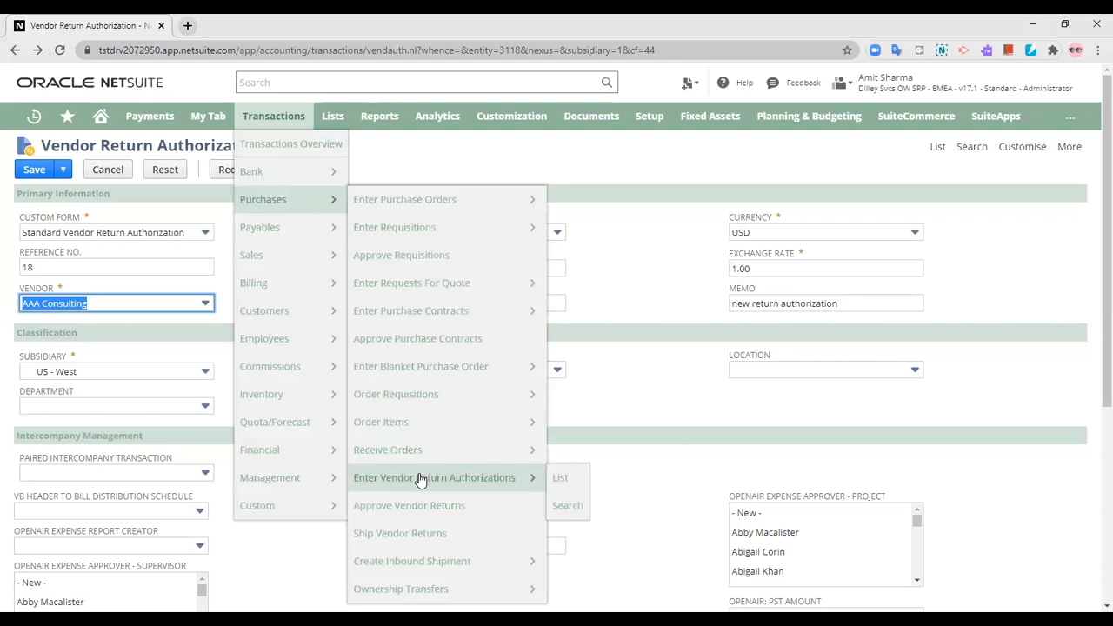
pyautogui.click(557, 478)
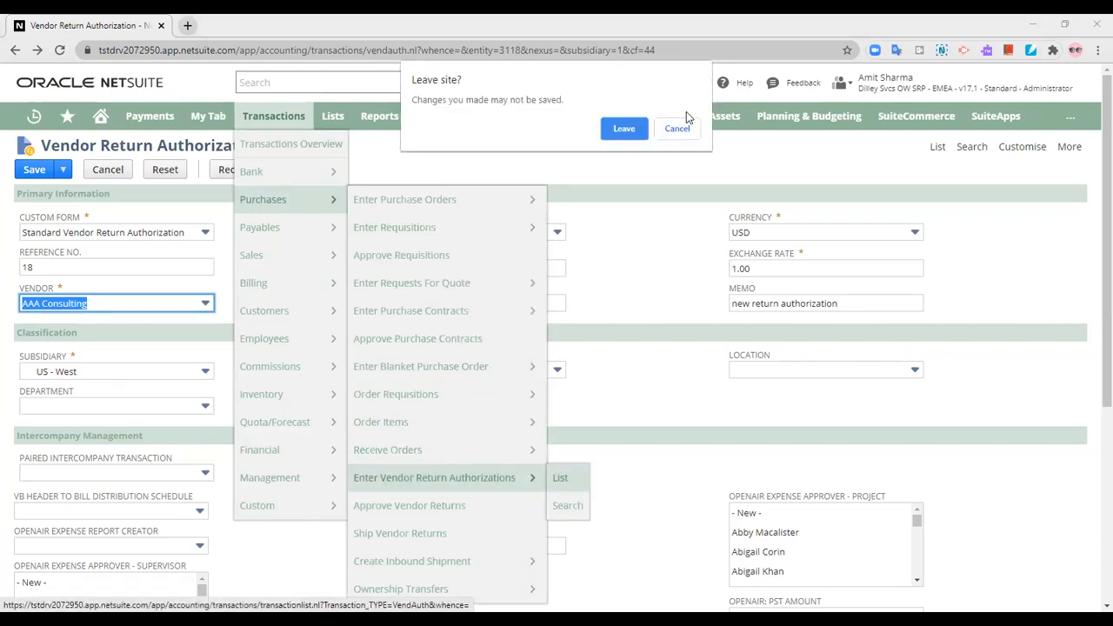
pyautogui.click(624, 129)
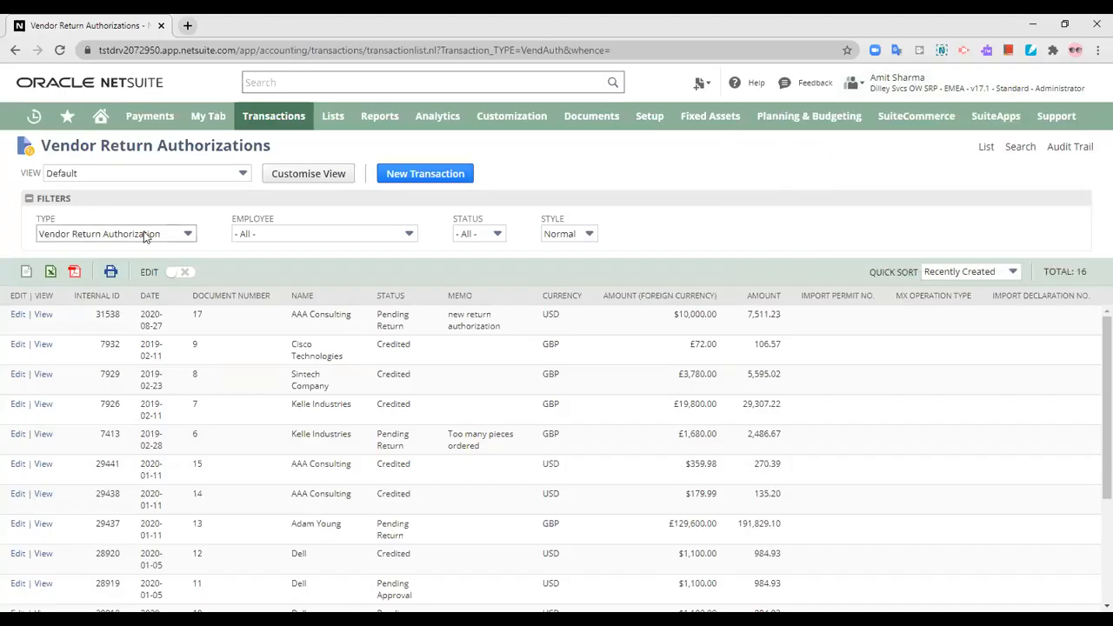
# Filter the transaction list by the Purchase Order type
pyautogui.click(179, 233)
pyautogui.scroll(3, 131, 322)
pyautogui.scroll(4, 130, 320)
pyautogui.scroll(-2, 131, 318)
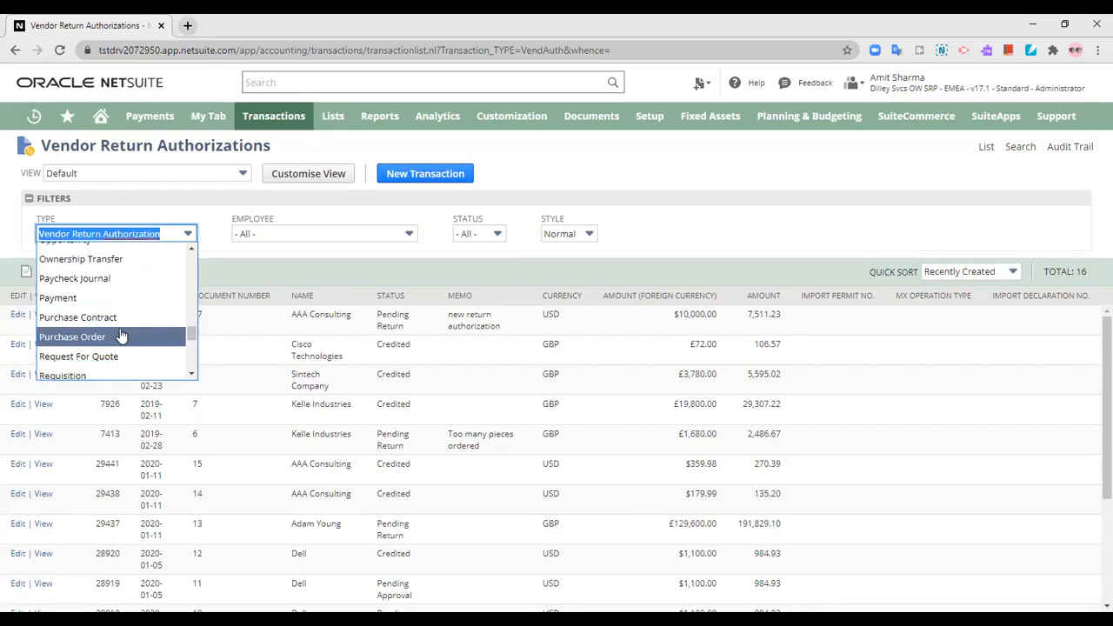
pyautogui.click(121, 336)
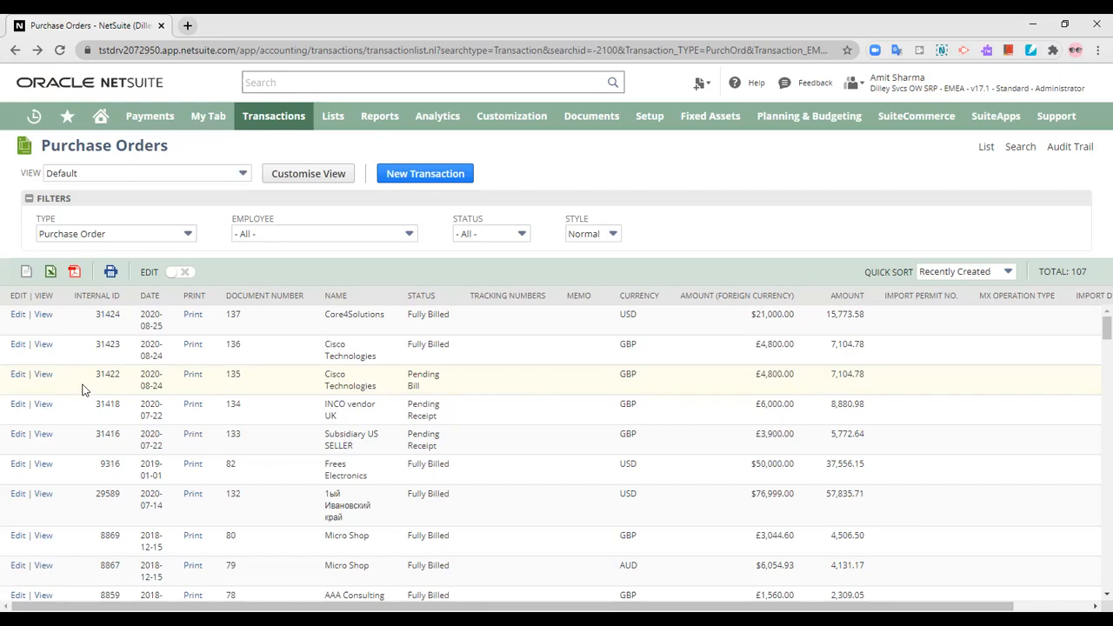
# Open the Pending Bill purchase order for Cisco Technologies and authorize a return from it, checking the copied details
pyautogui.click(43, 375)
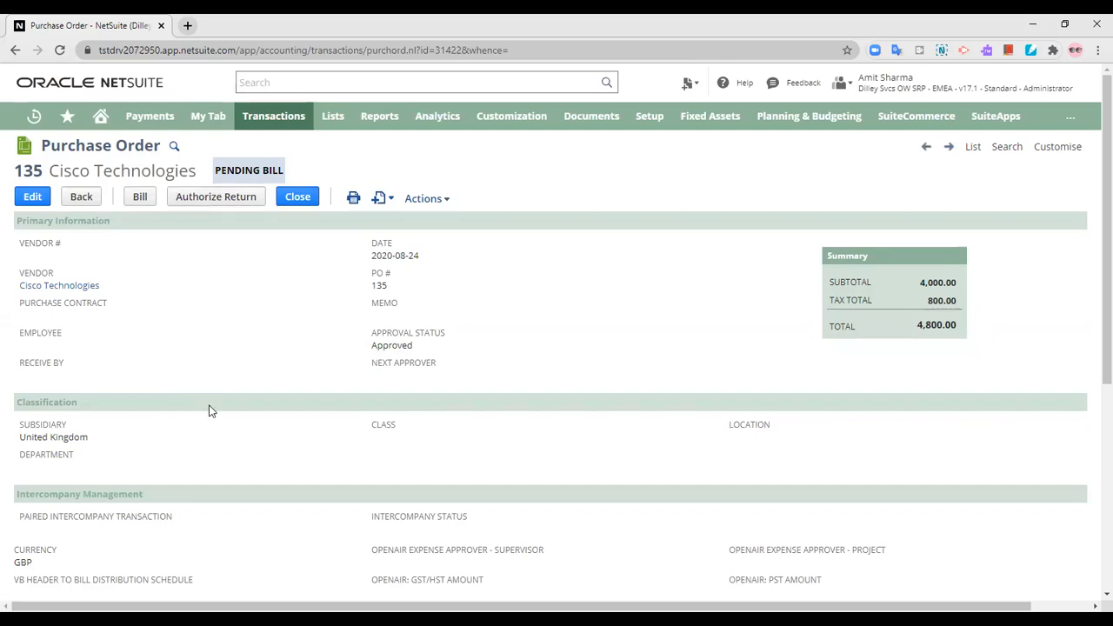
pyautogui.click(248, 198)
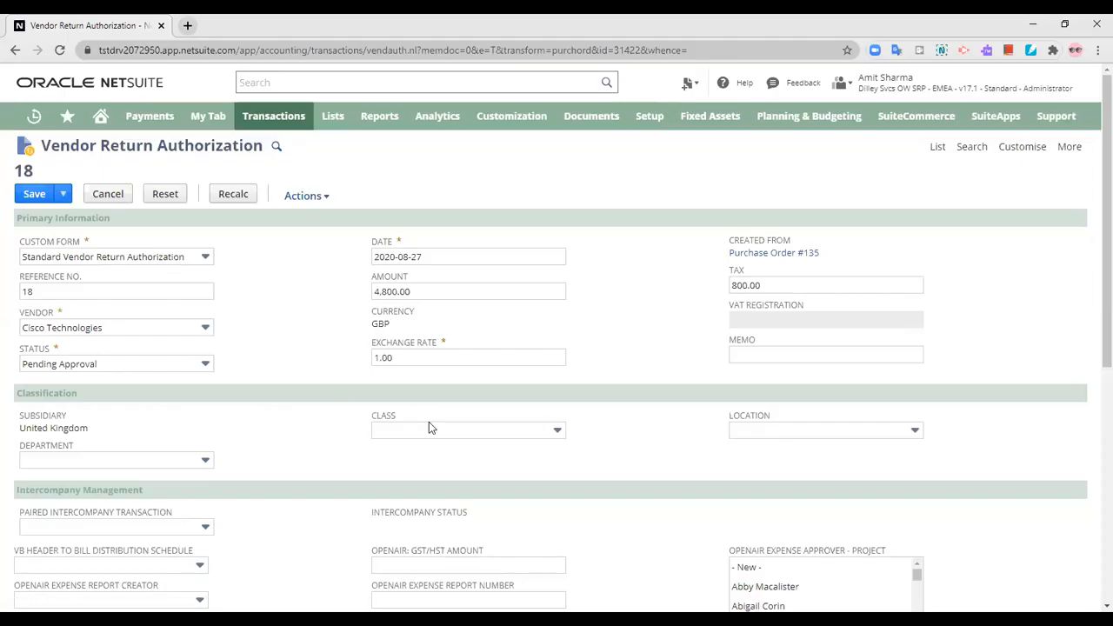
pyautogui.scroll(-1, 598, 428)
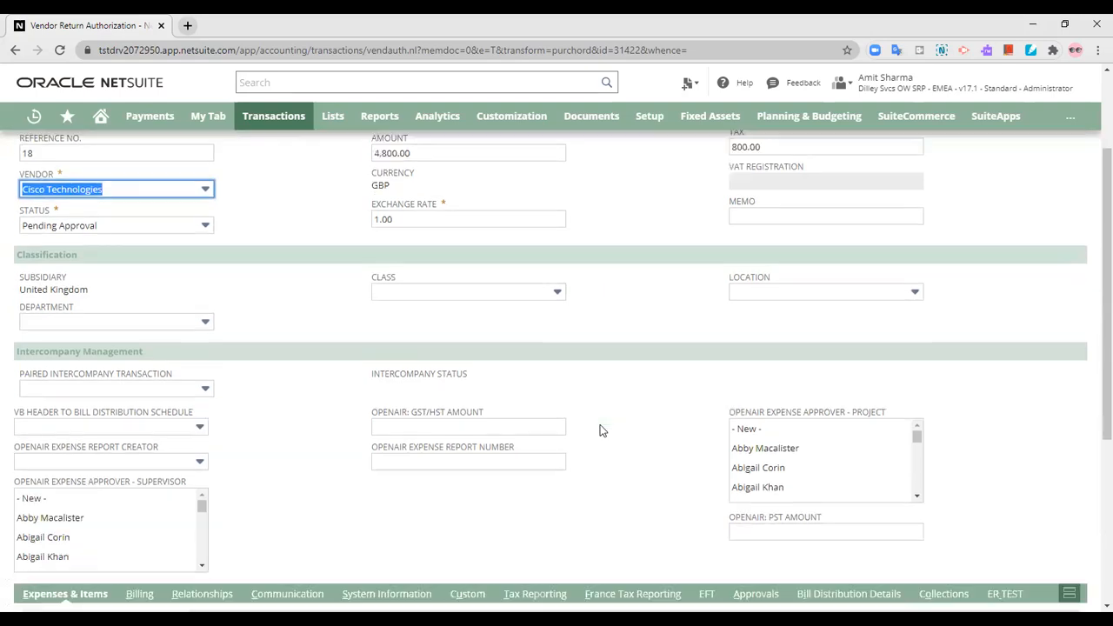
pyautogui.scroll(-4, 598, 427)
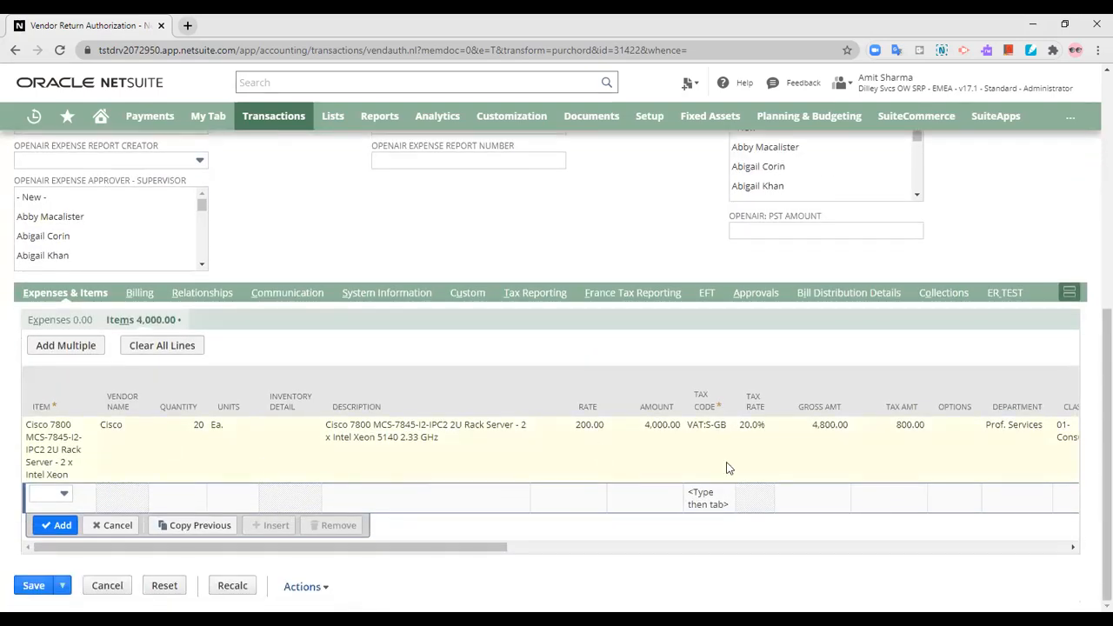
pyautogui.scroll(3, 402, 419)
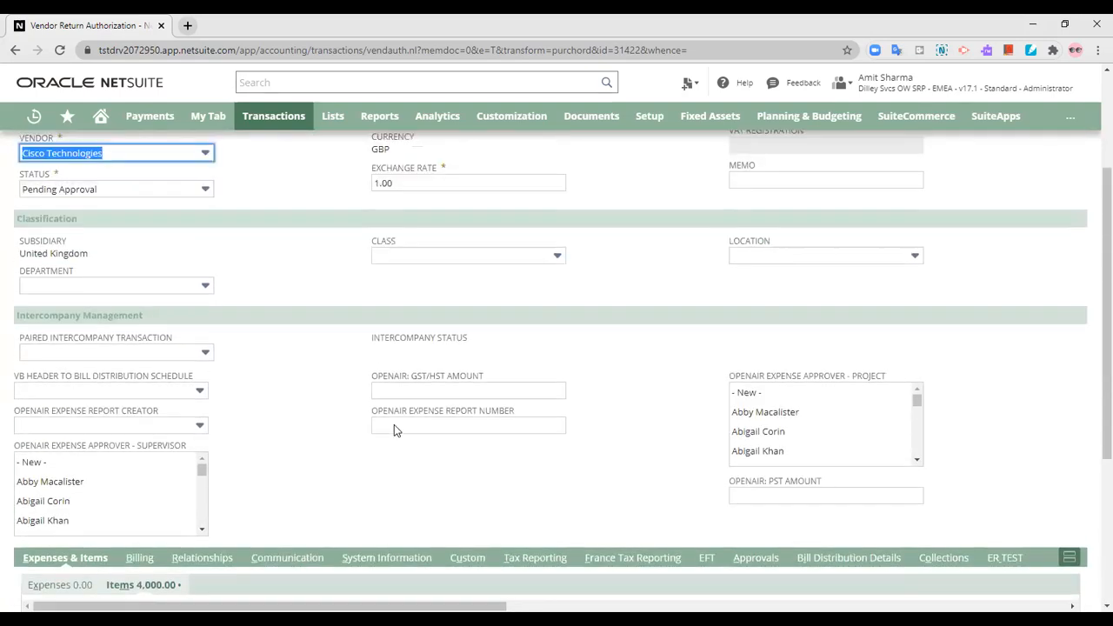
pyautogui.scroll(1, 396, 433)
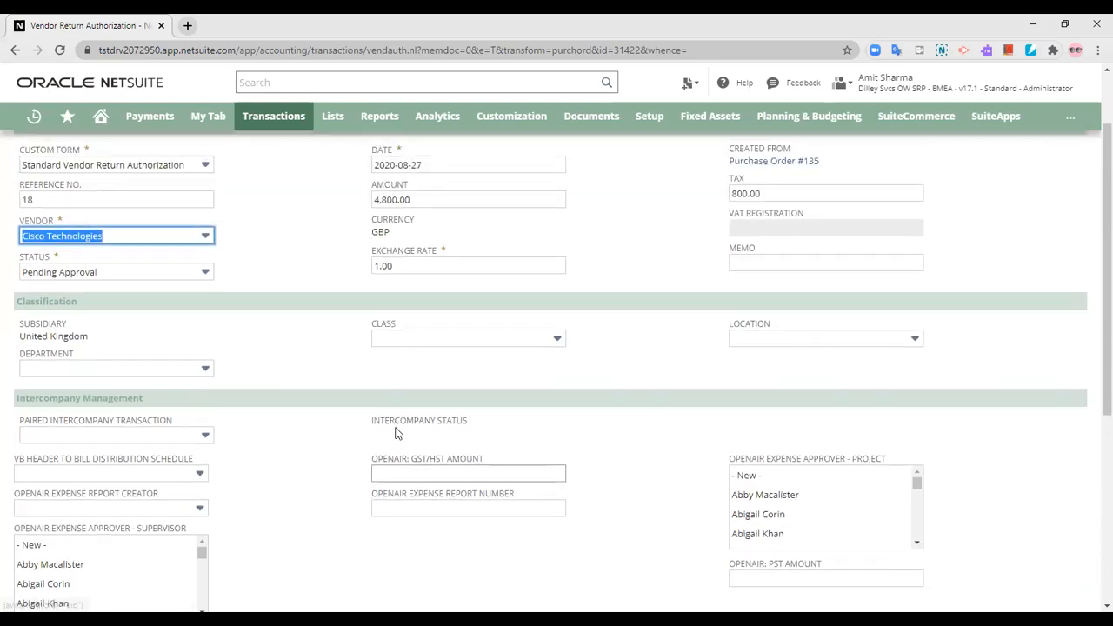
pyautogui.scroll(1, 396, 432)
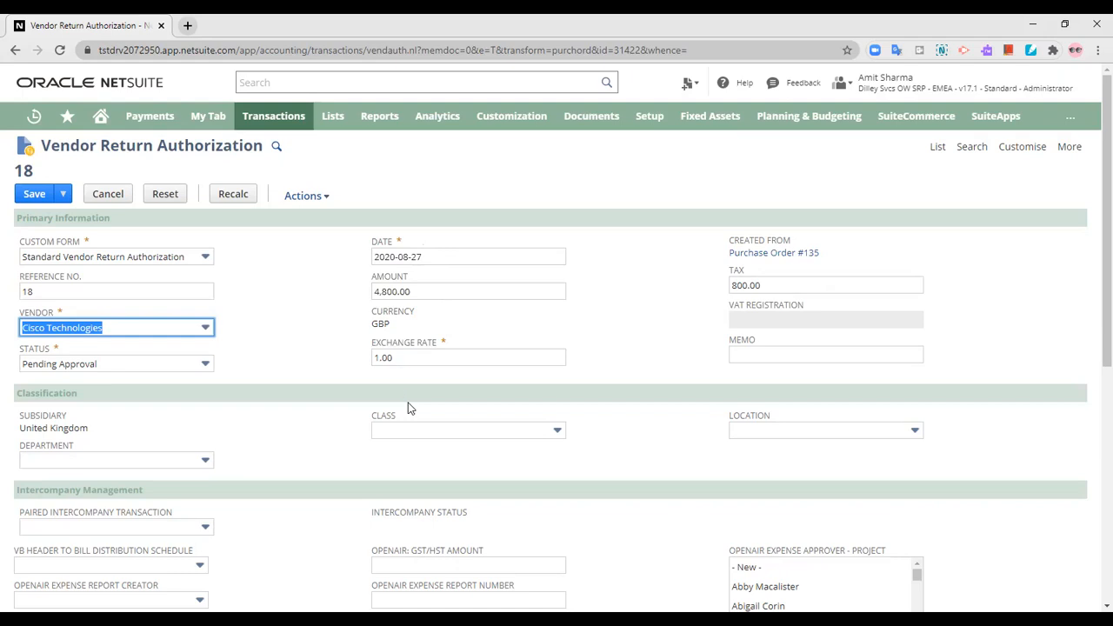
# Set the Cisco Technologies return authorization's status to Pending Return
pyautogui.click(154, 359)
pyautogui.click(154, 359)
pyautogui.click(154, 359)
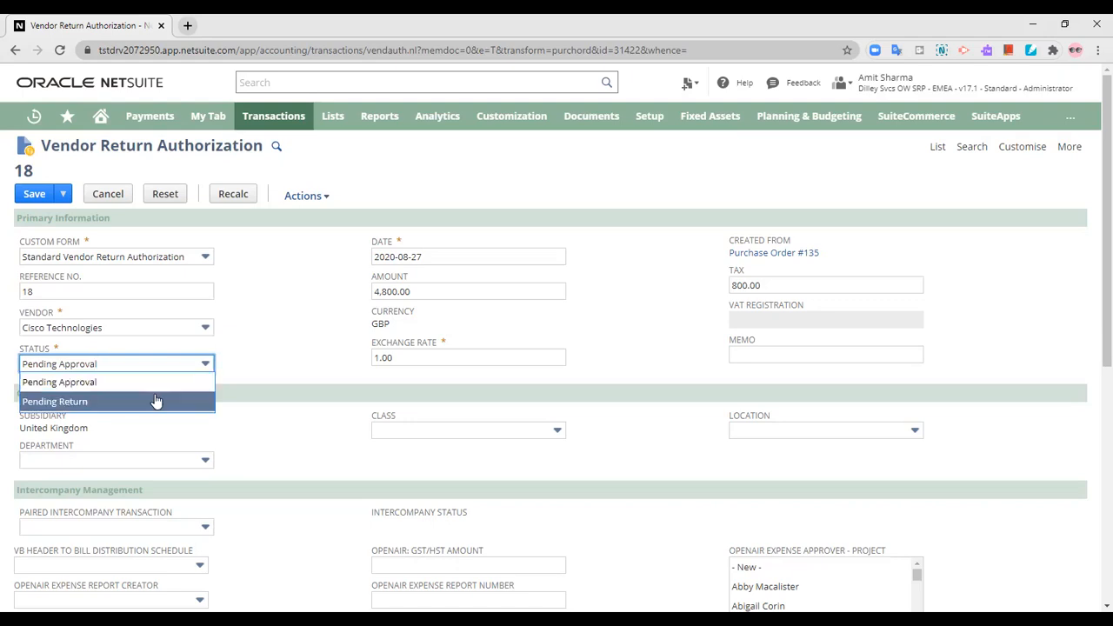
pyautogui.click(156, 401)
pyautogui.click(280, 359)
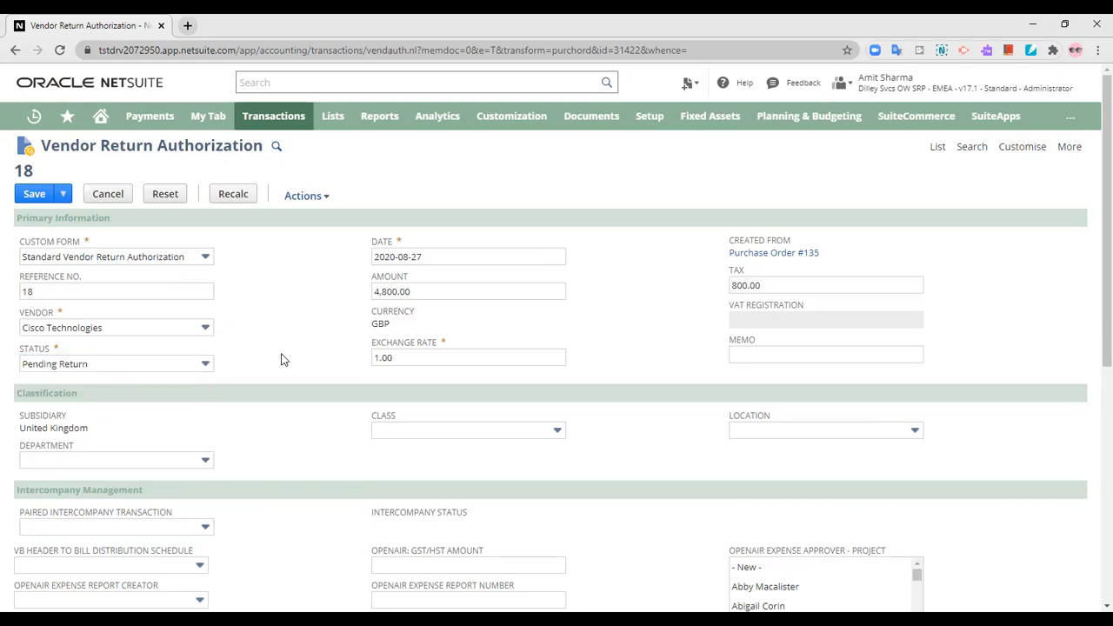
# Enter the memo "Cisco Technologies return due to excess supply" on the return authorization
pyautogui.scroll(-2, 281, 359)
pyautogui.click(744, 215)
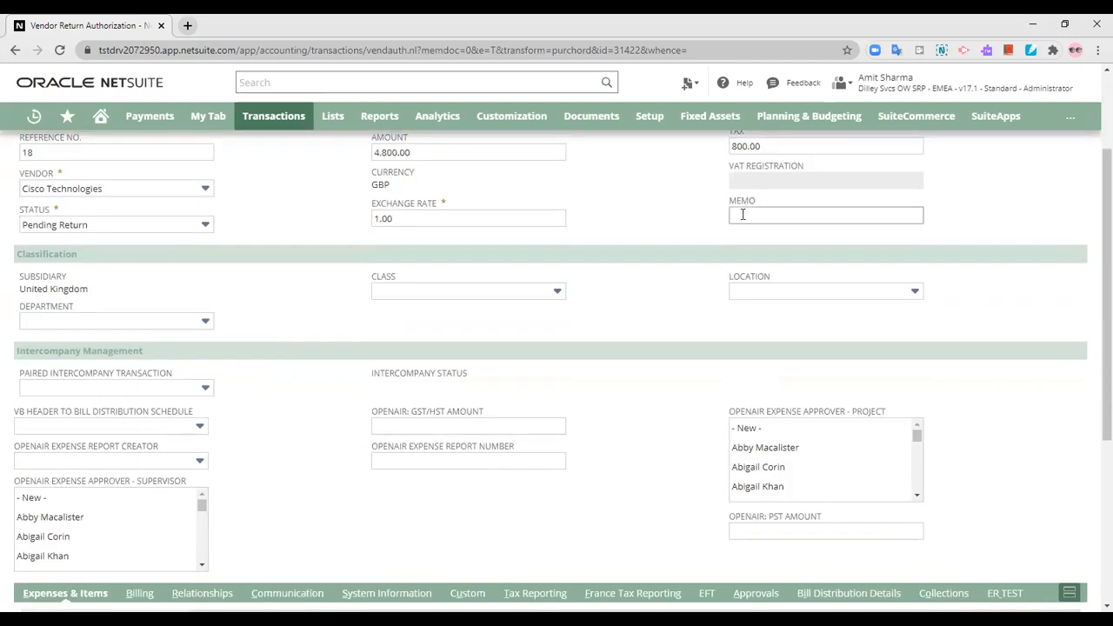
pyautogui.click(795, 215)
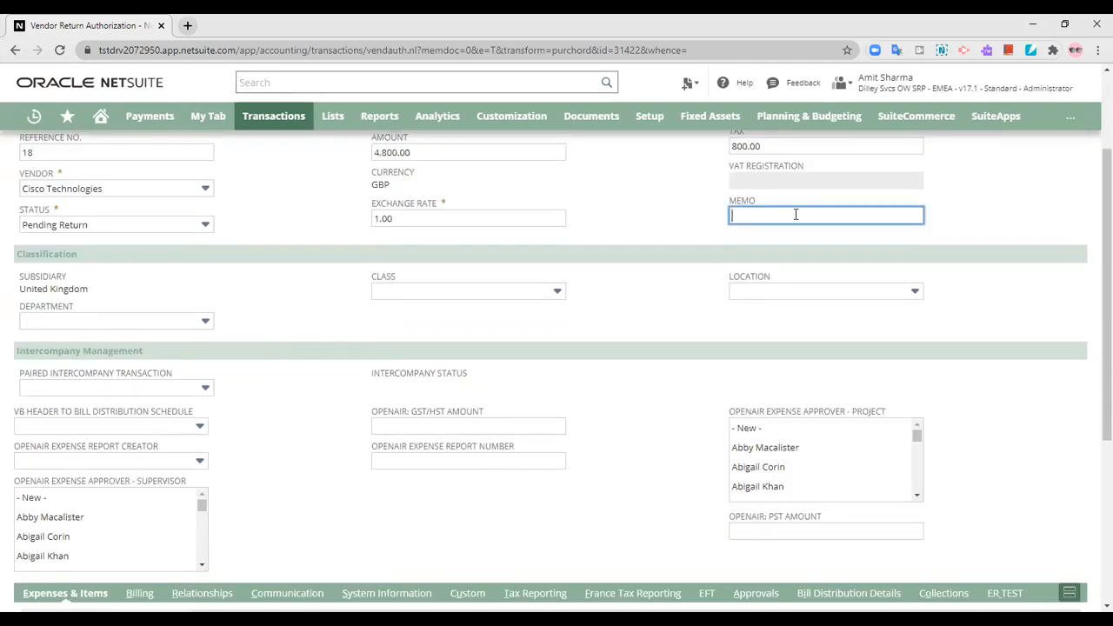
pyautogui.write('C')
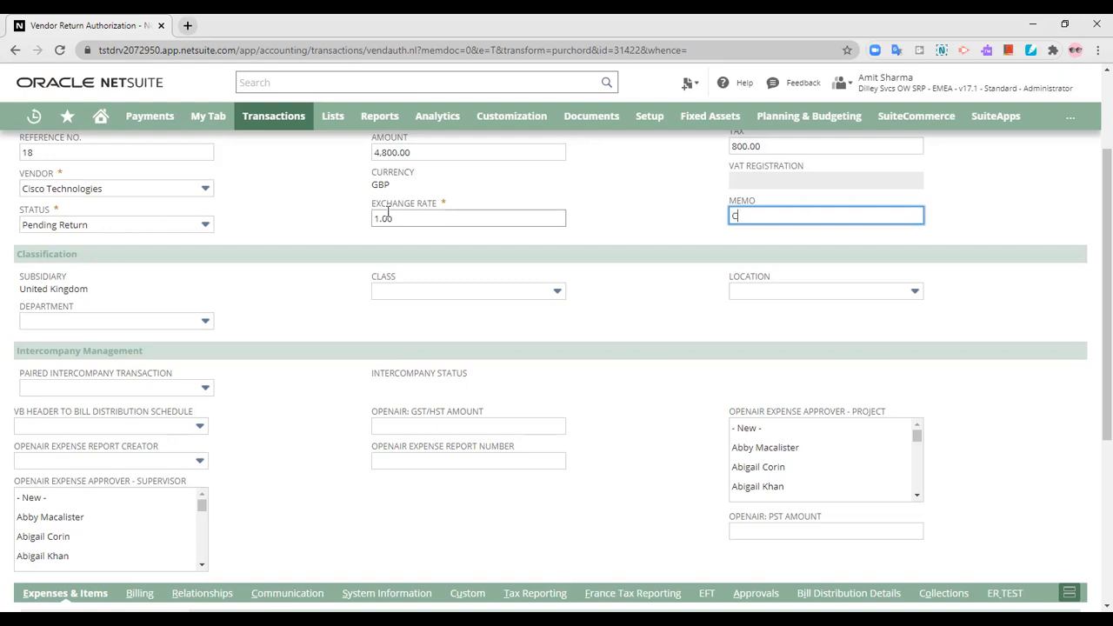
pyautogui.write('isco Technologies return due to excess su')
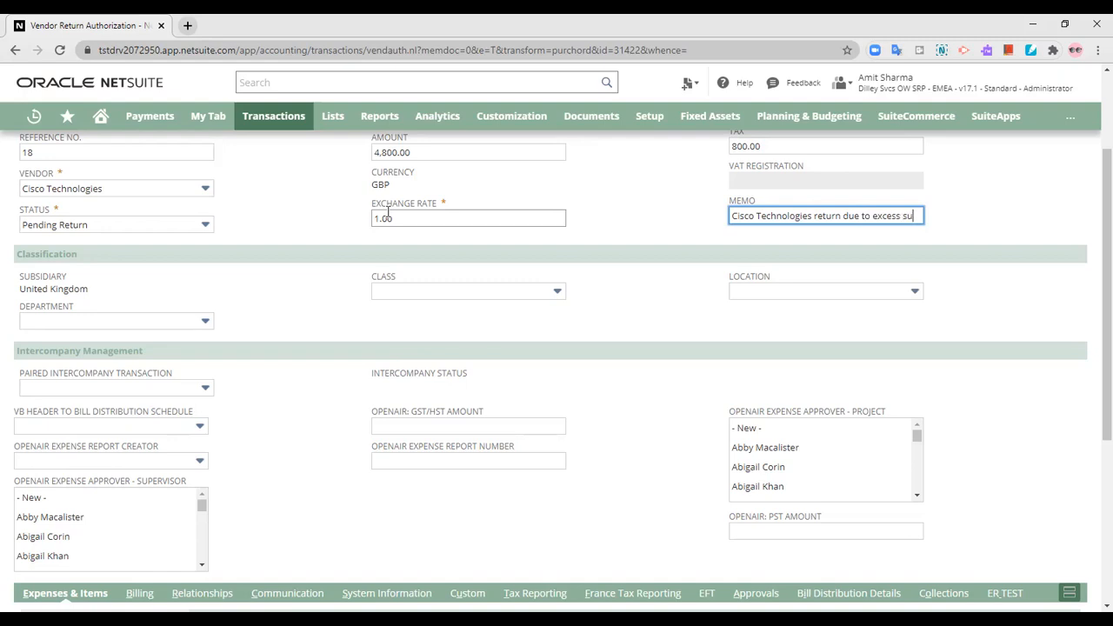
pyautogui.write('pply')
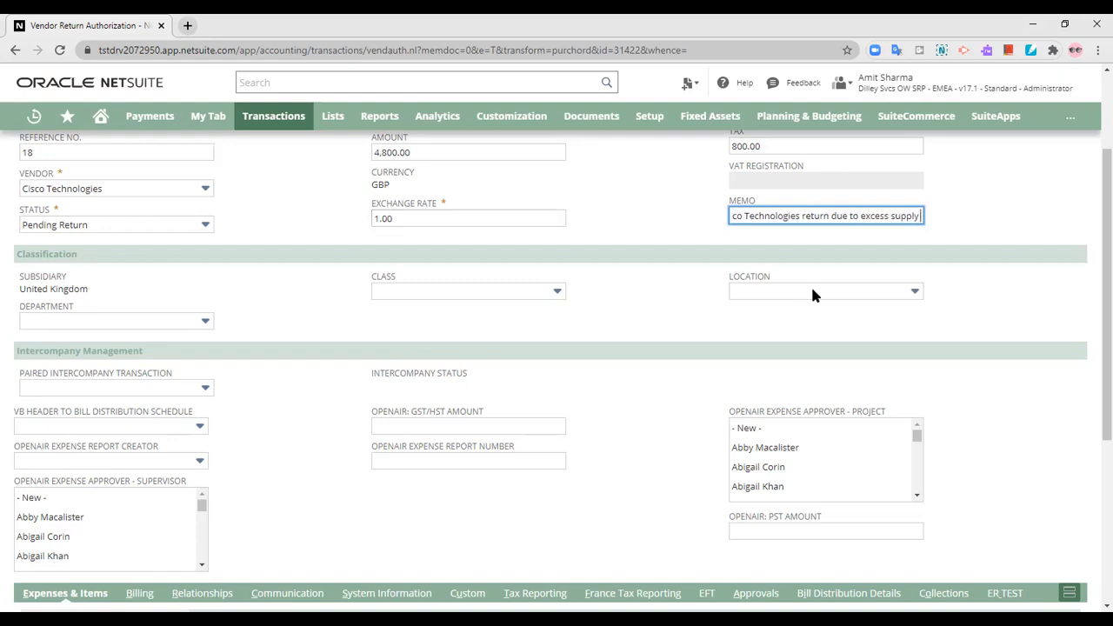
pyautogui.click(723, 260)
# Examine the return's item line, tax code and amounts against the totals in the primary information
pyautogui.scroll(-3, 600, 252)
pyautogui.scroll(3, 261, 222)
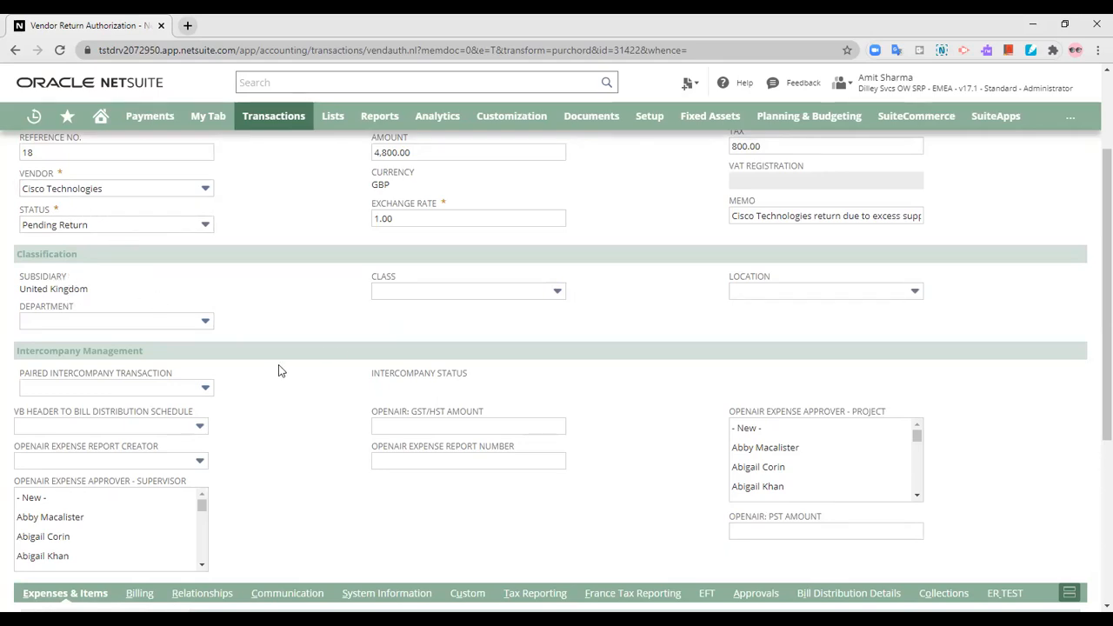
pyautogui.scroll(-3, 278, 371)
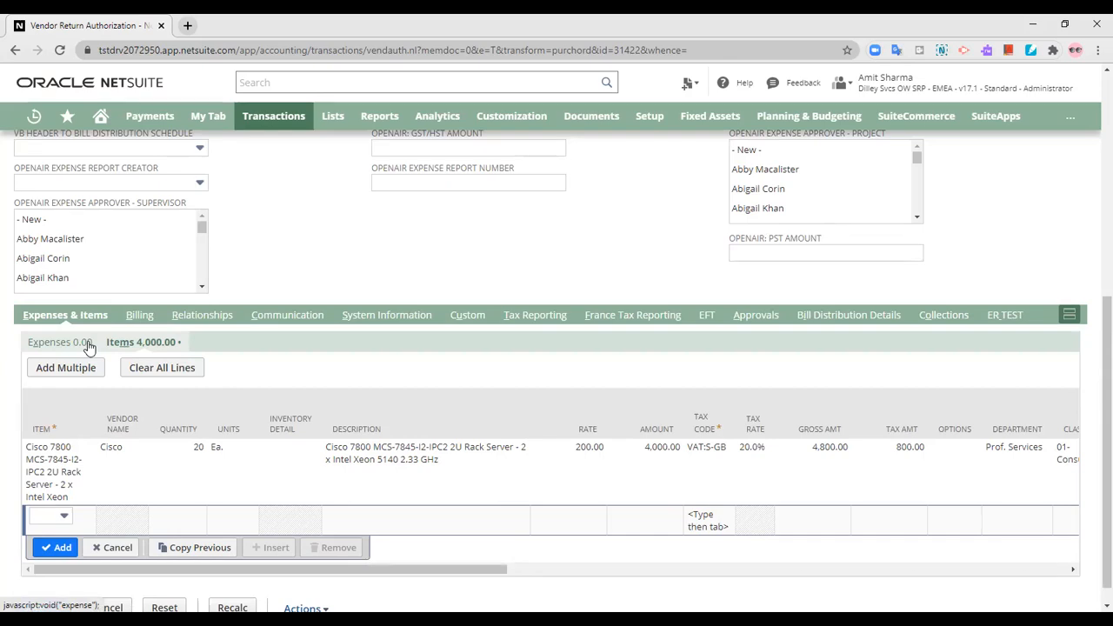
pyautogui.scroll(5, 88, 347)
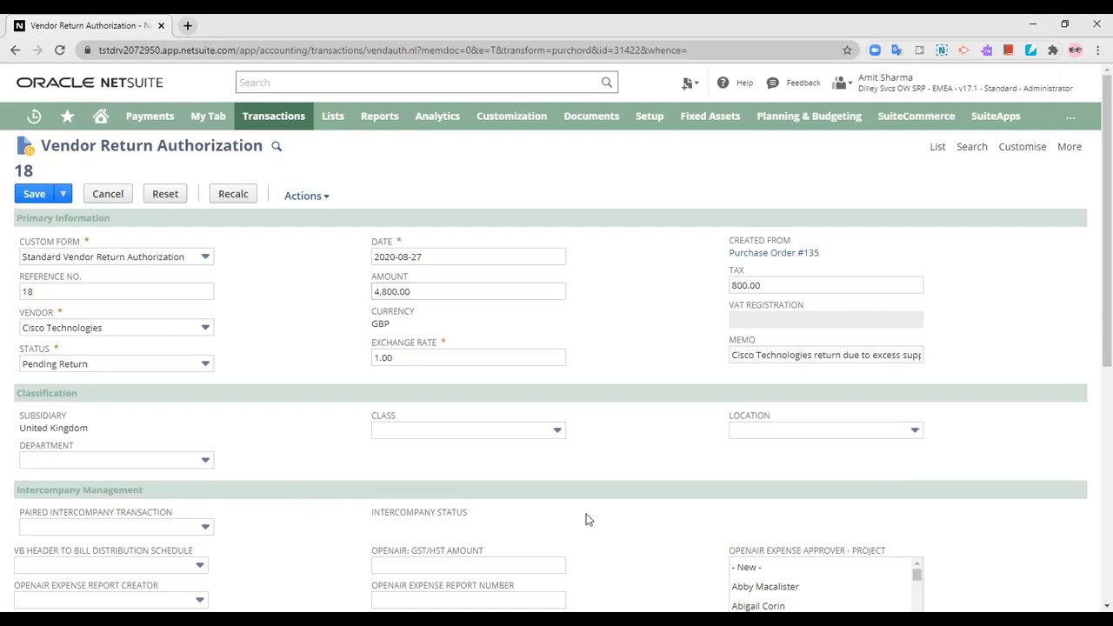
pyautogui.scroll(-3, 565, 518)
pyautogui.scroll(-2, 565, 518)
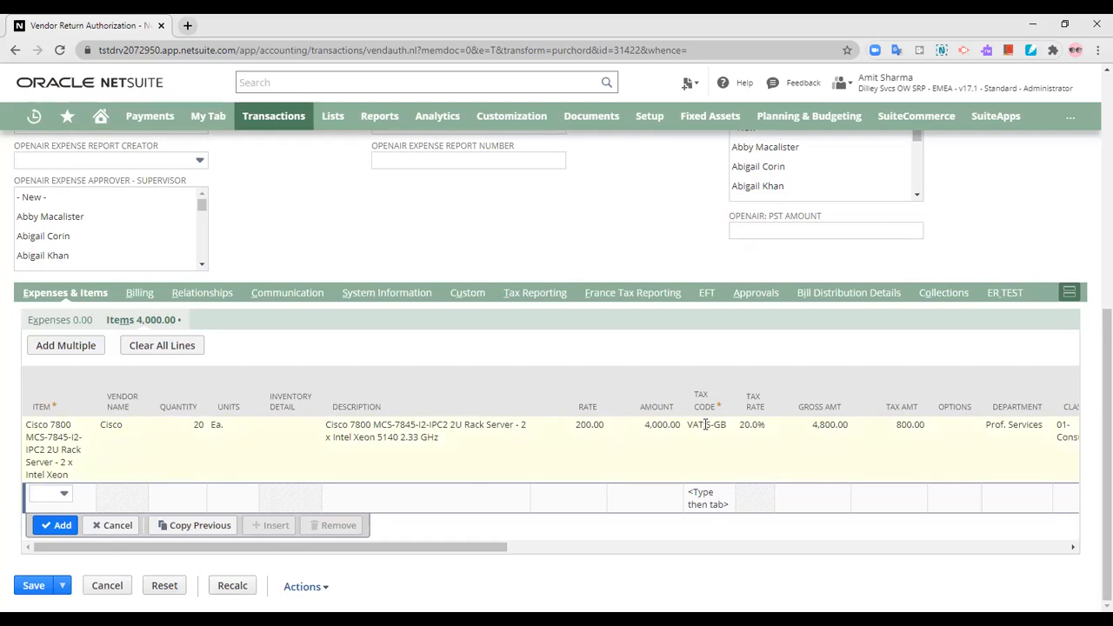
pyautogui.scroll(4, 704, 424)
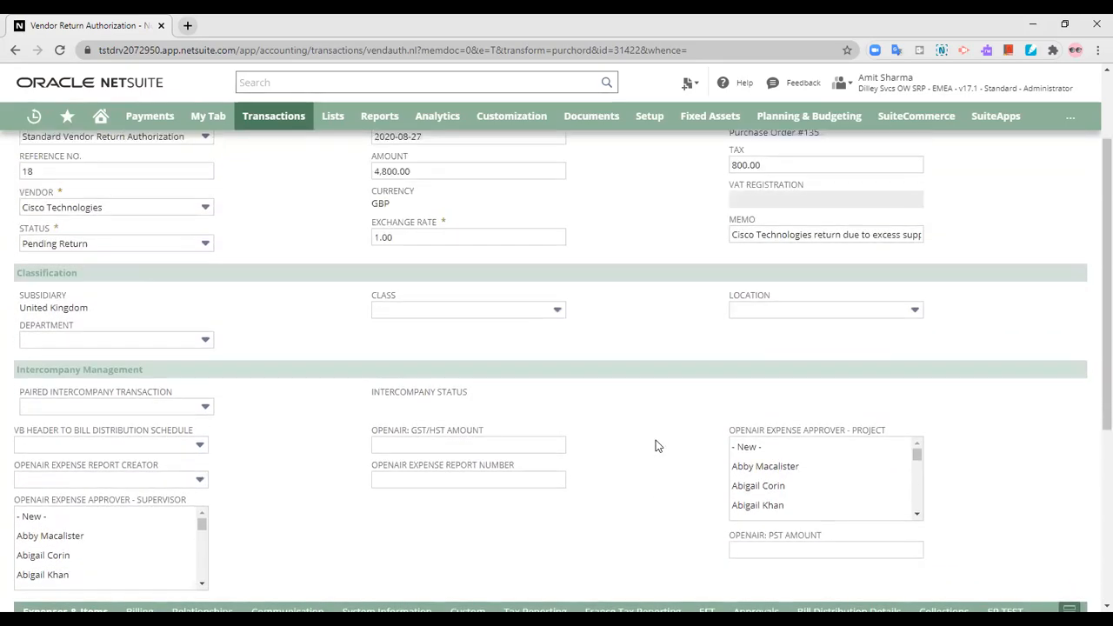
pyautogui.scroll(2, 656, 445)
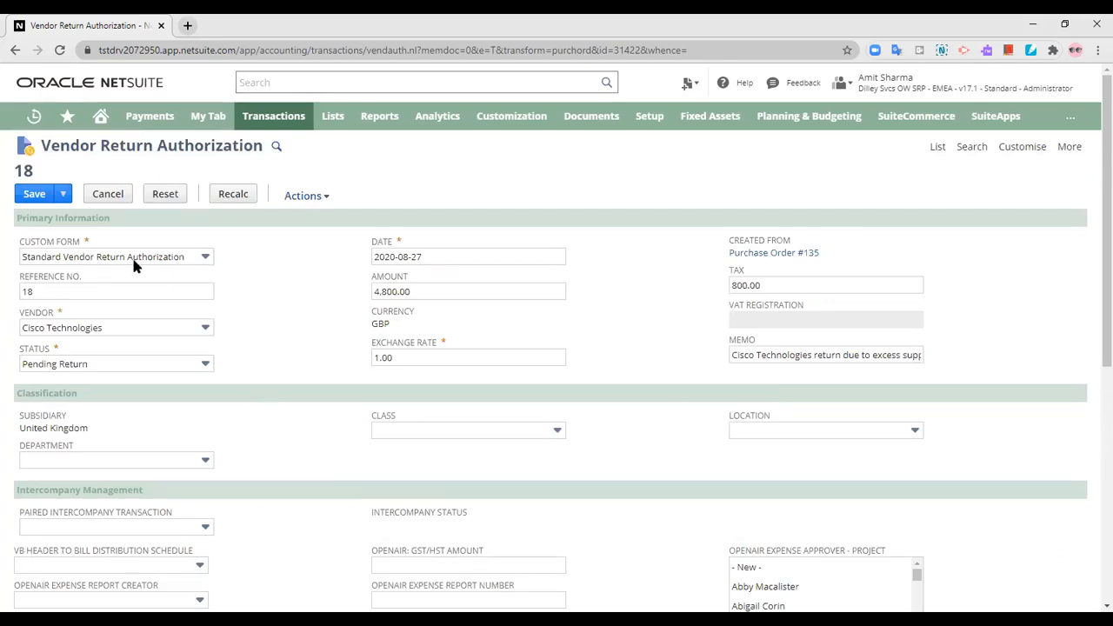
# Set the Cisco 7800 rack server line's location to 05 UK Warehouse and confirm the line
pyautogui.scroll(-4, 316, 440)
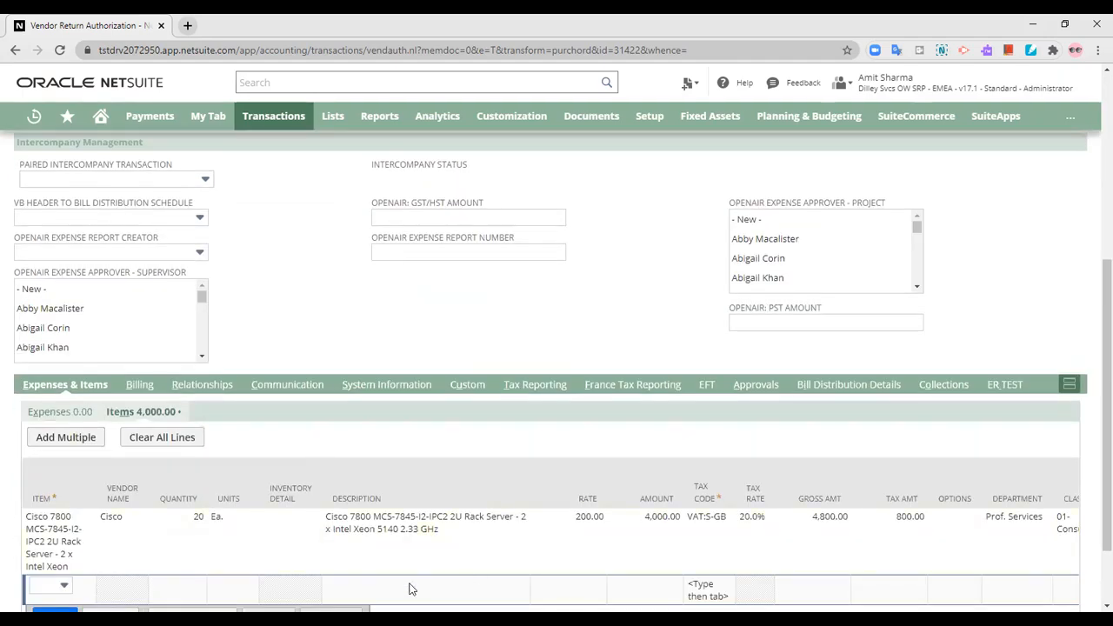
pyautogui.scroll(-1, 410, 588)
pyautogui.moveTo(393, 574); pyautogui.dragTo(603, 457)
pyautogui.click(674, 454)
pyautogui.click(673, 451)
pyautogui.click(674, 453)
pyautogui.click(674, 454)
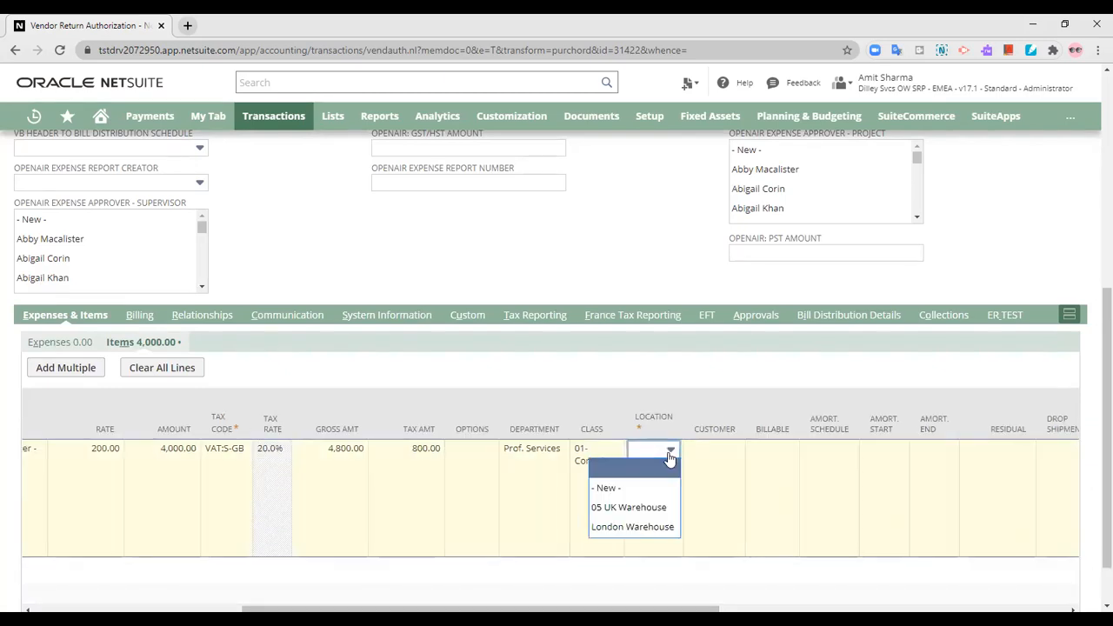
pyautogui.click(661, 512)
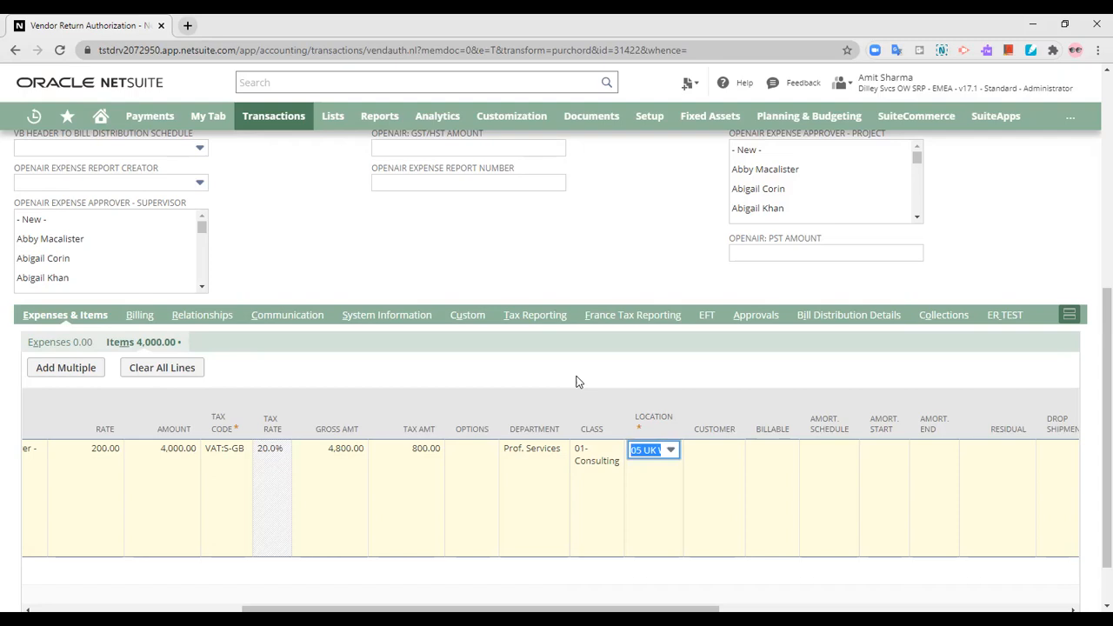
pyautogui.scroll(-1, 690, 589)
pyautogui.moveTo(686, 547); pyautogui.dragTo(474, 547)
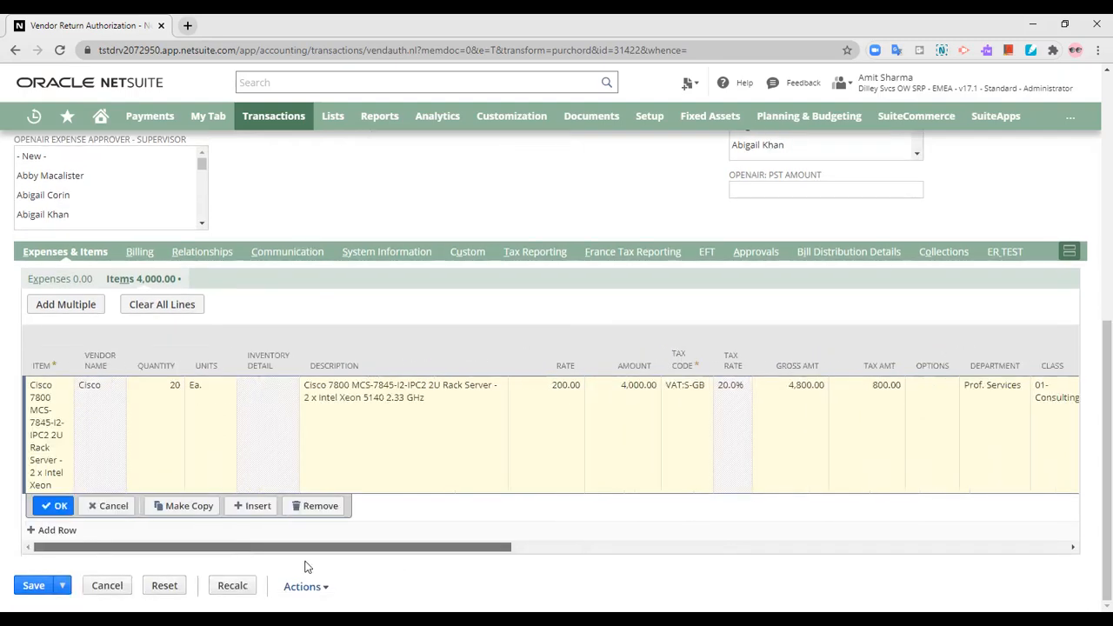
pyautogui.click(56, 507)
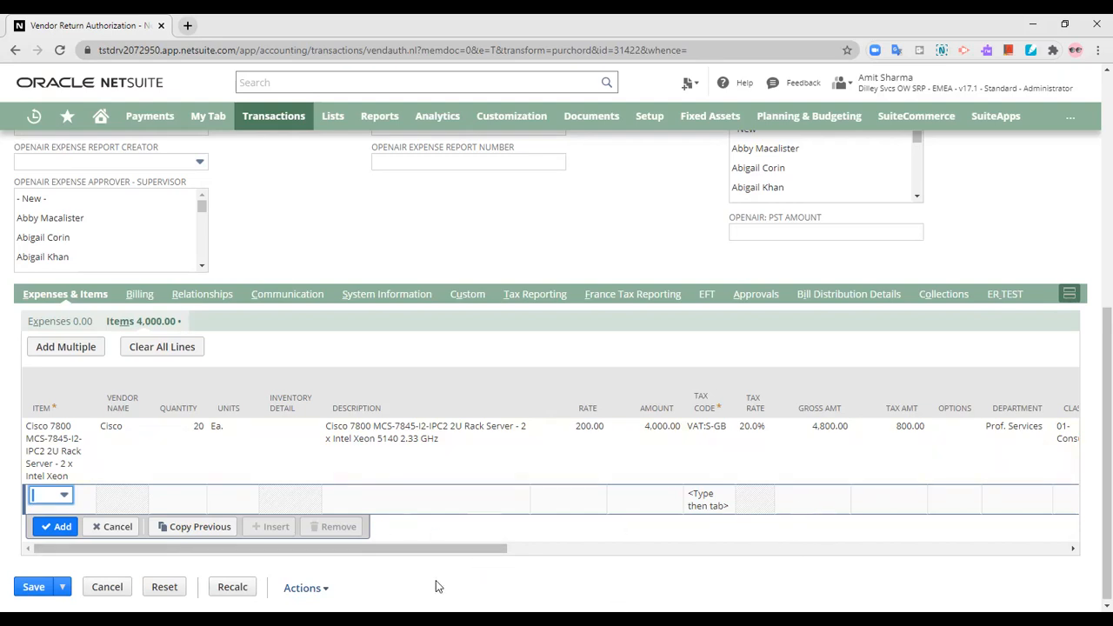
# Save the Cisco Technologies vendor return authorization created from the purchase order
pyautogui.scroll(5, 436, 580)
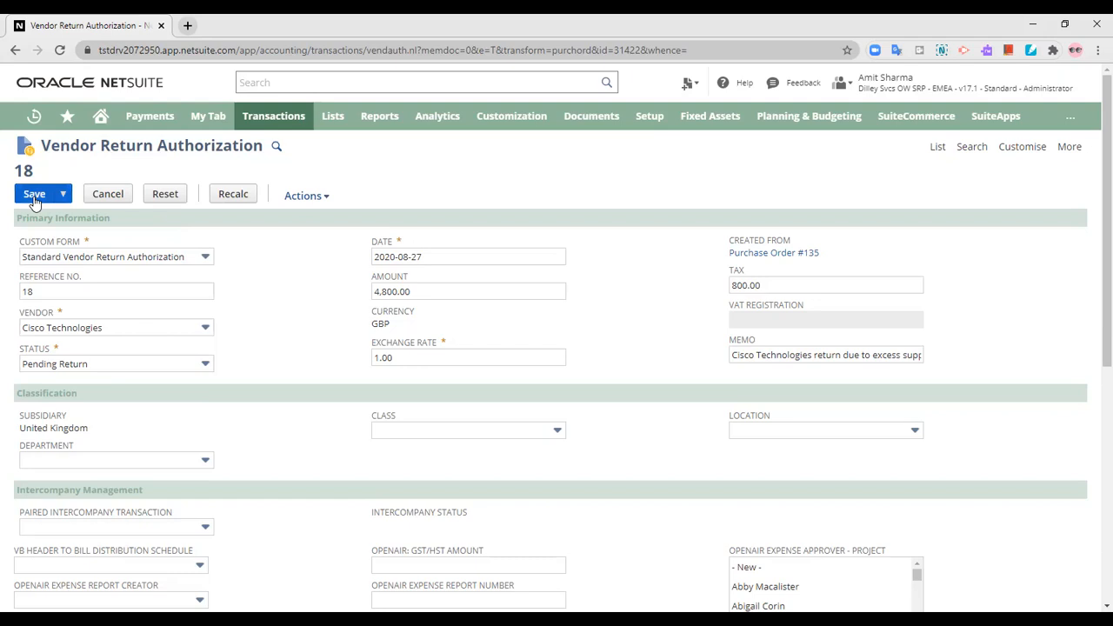
pyautogui.click(1048, 91)
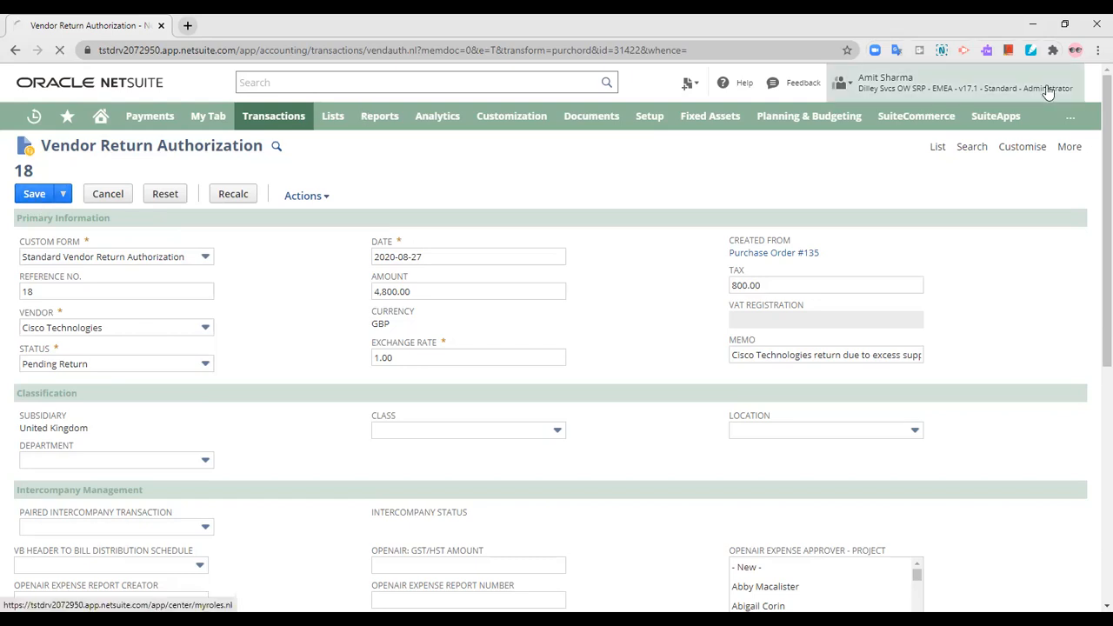
# Leave the reopened return authorization form without saving it and go back to the list of vendor return authorizations
pyautogui.click(28, 162)
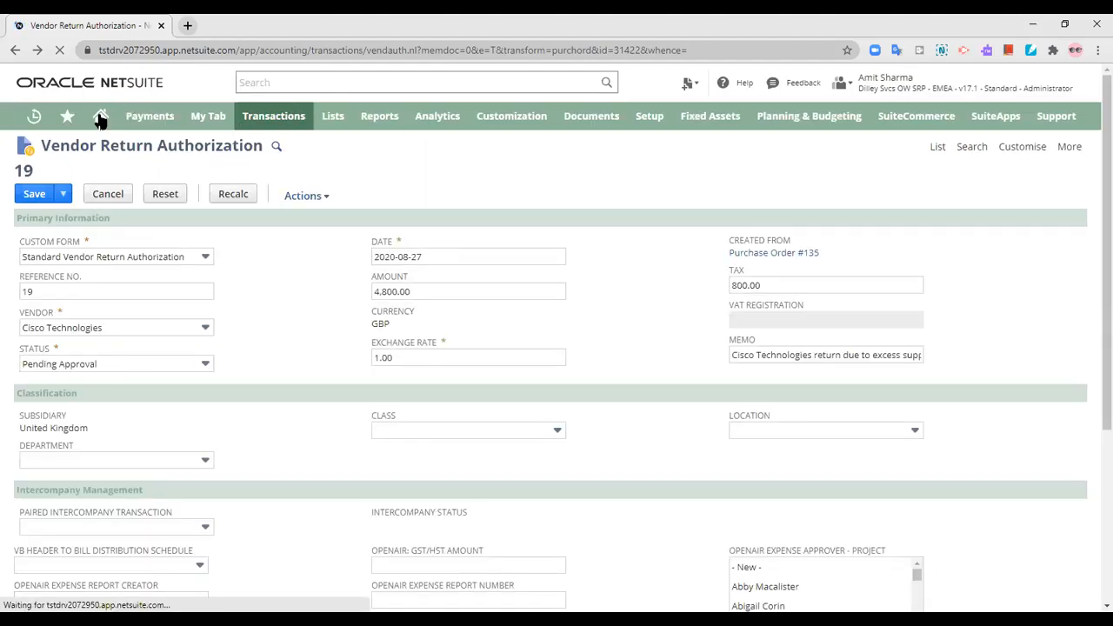
pyautogui.rightClick(9, 53)
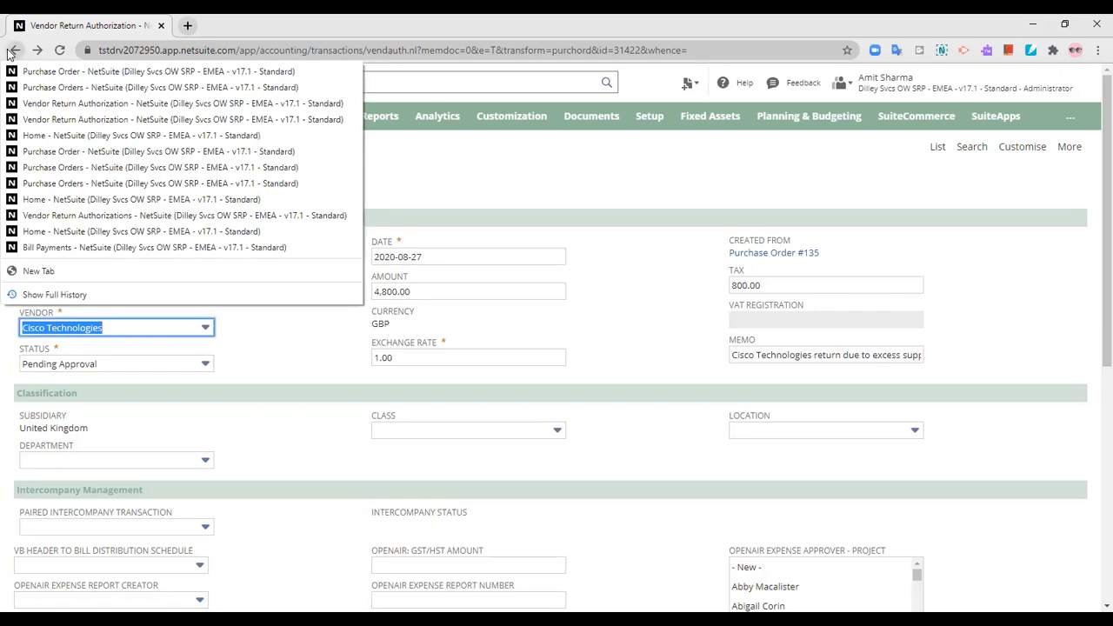
pyautogui.click(52, 104)
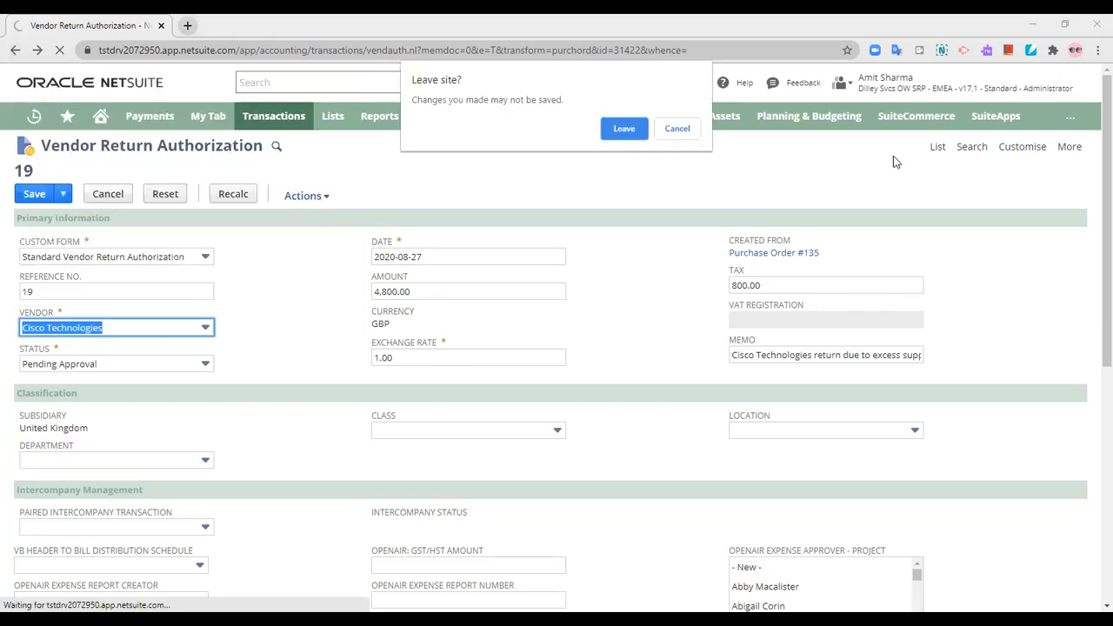
pyautogui.click(623, 129)
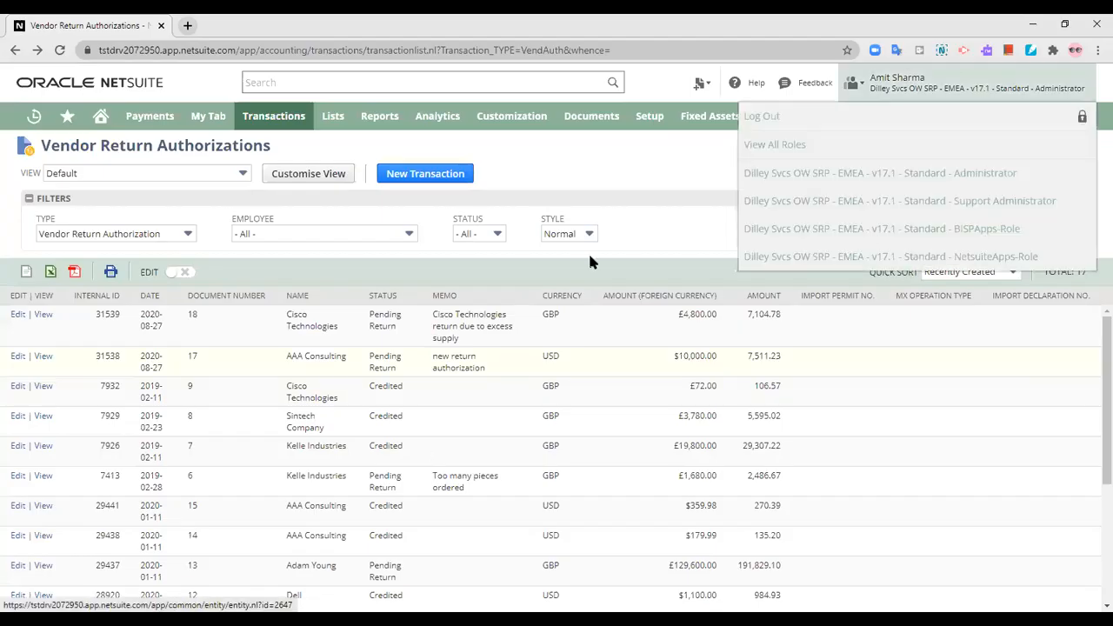